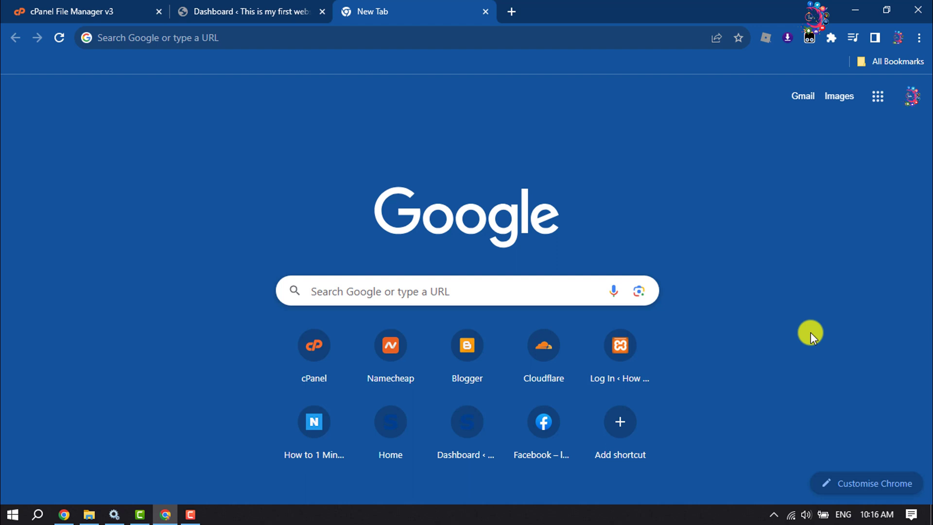
Search Google for 'google analytics', open the Analytics result and enter the account e-mail to sign in.
left_click(253, 36)
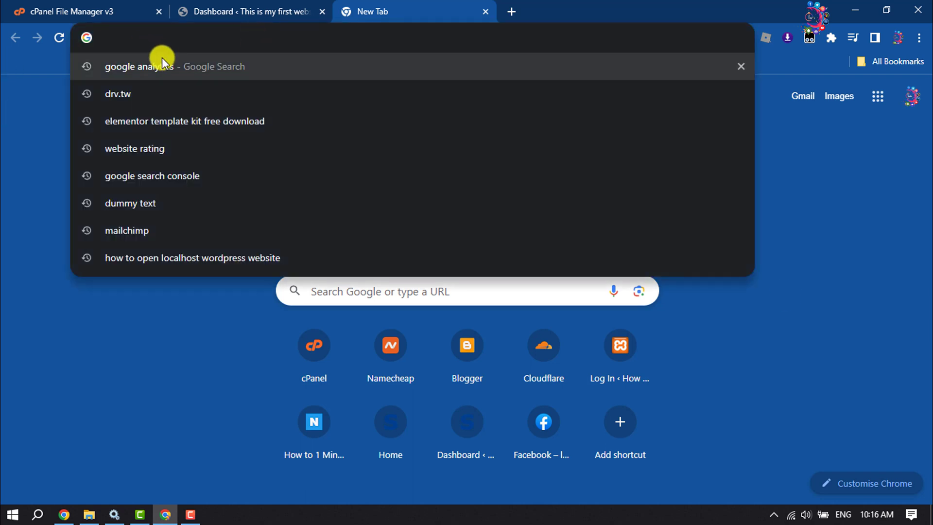
left_click(150, 72)
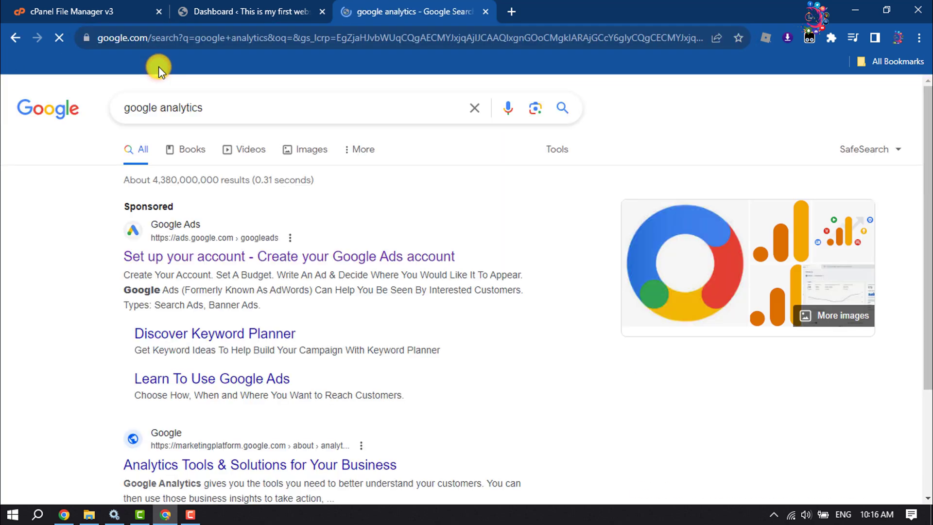
scroll(189, 311, "down", 15)
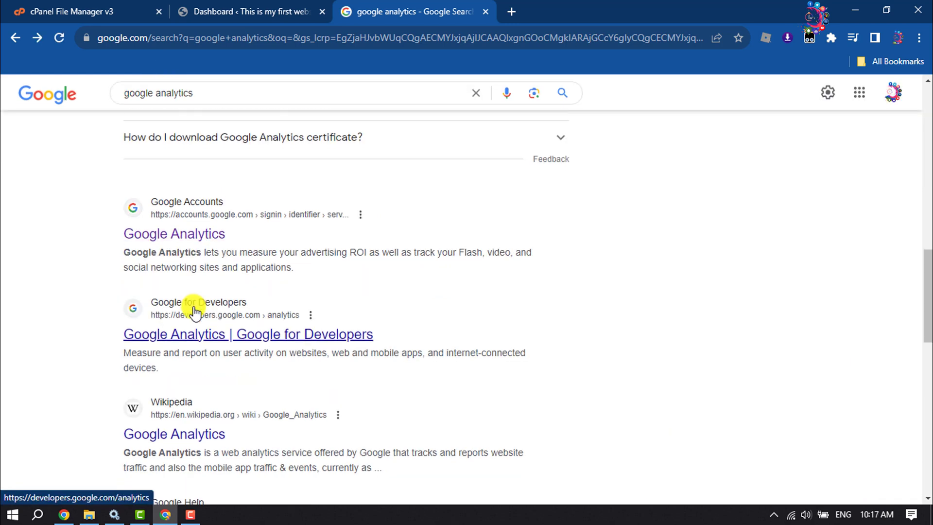
scroll(165, 347, "up", 2)
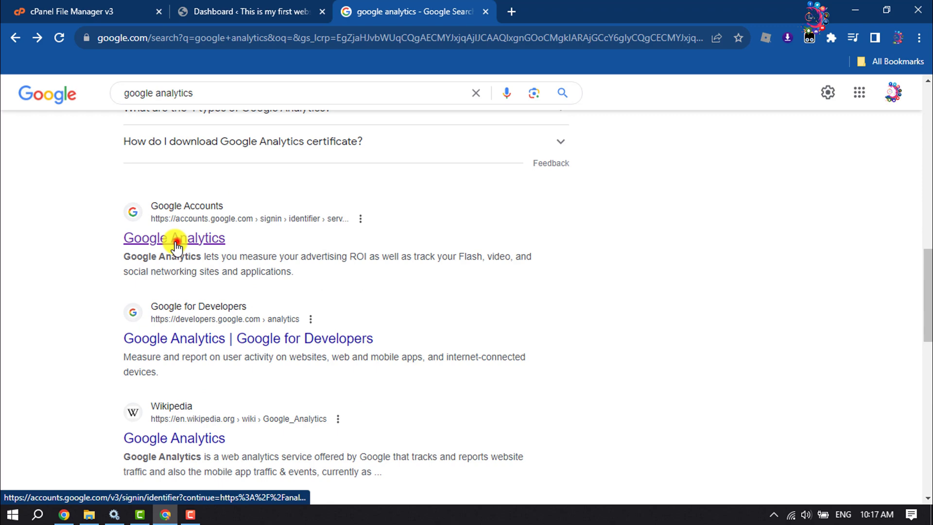
left_click(176, 246)
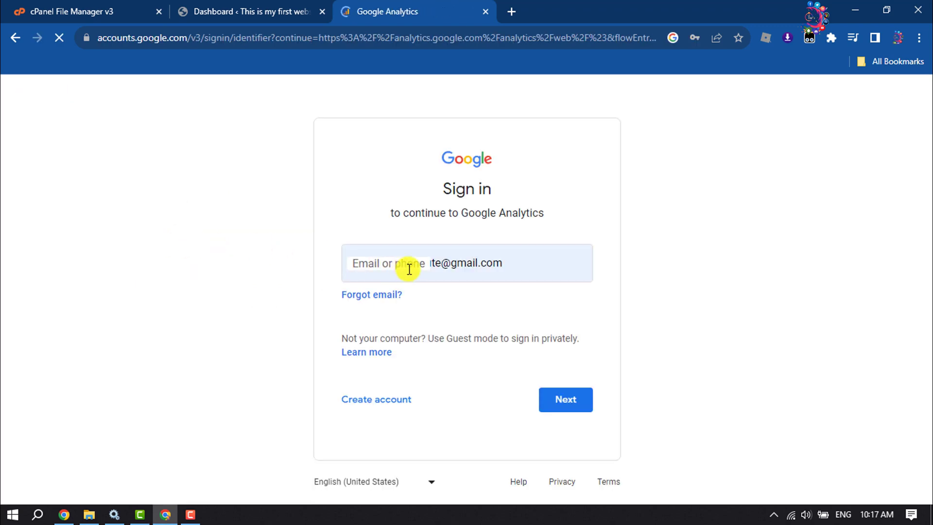
left_click(495, 264)
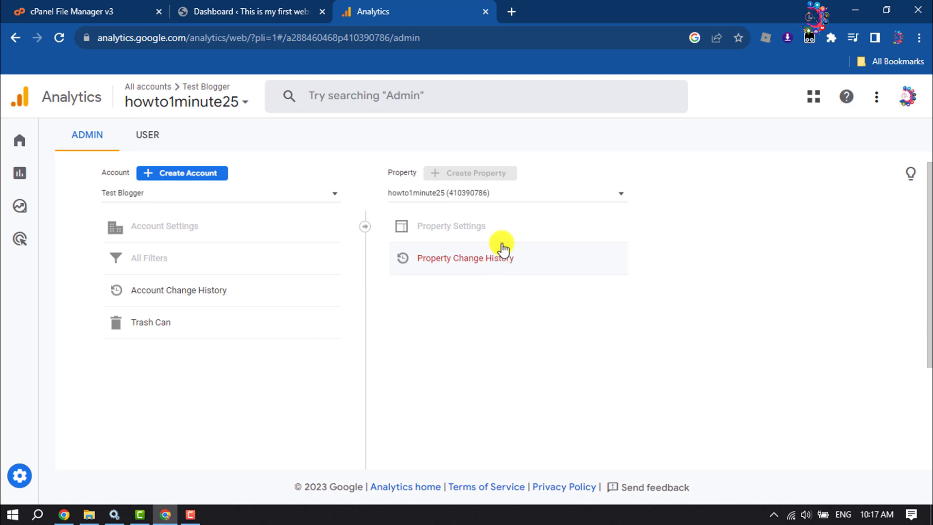
Create a new Analytics account named 'howto1minute', leaving the default data-sharing settings.
left_click(183, 174)
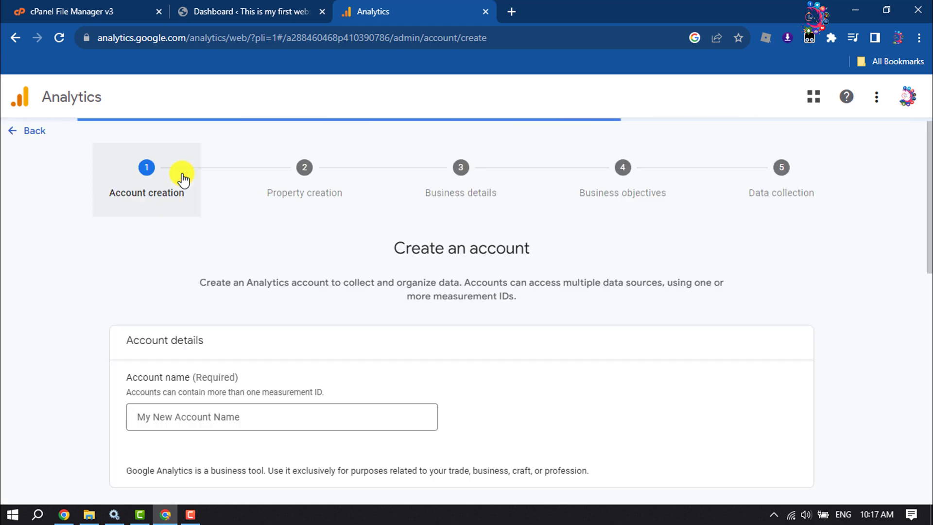
left_click(241, 419)
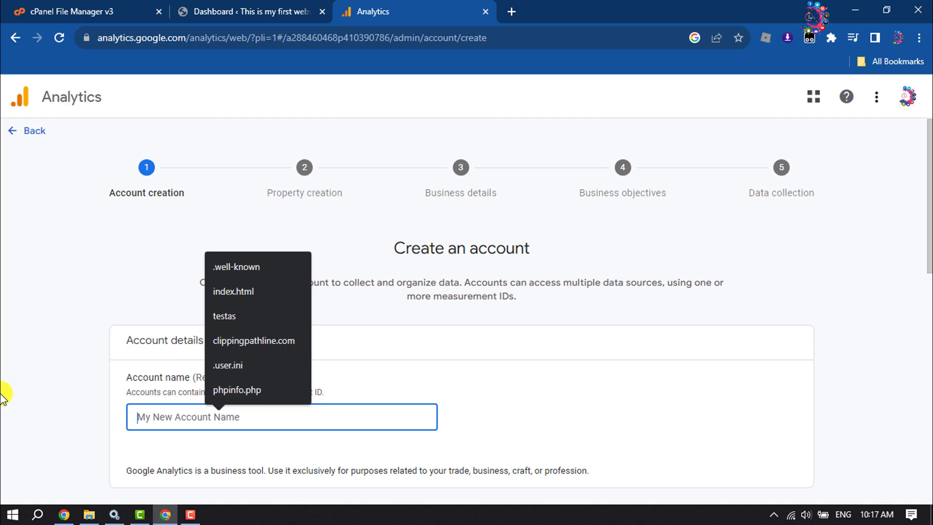
type("howto1minute")
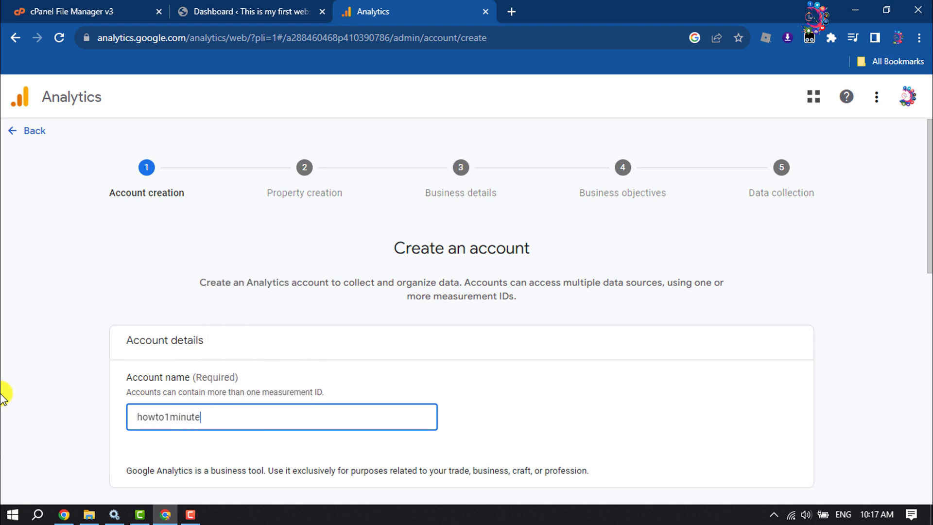
scroll(316, 325, "down", 7)
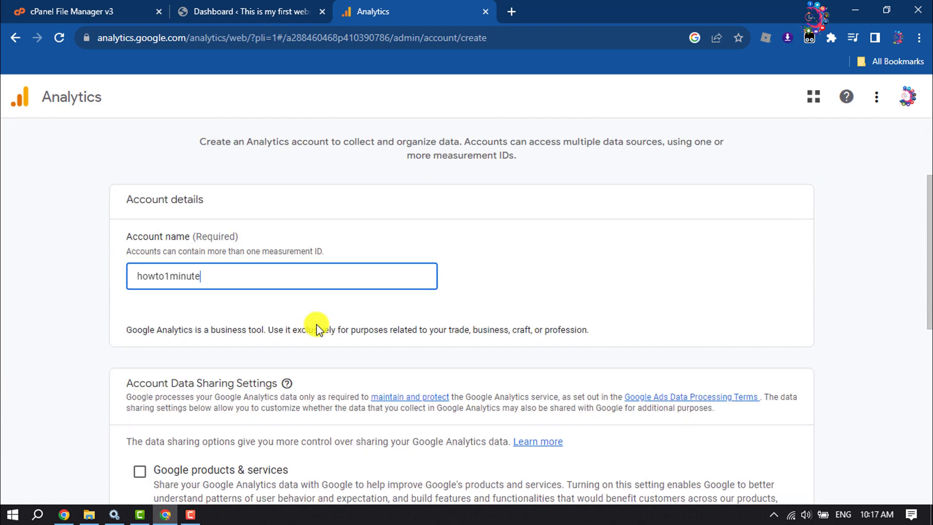
scroll(317, 325, "down", 5)
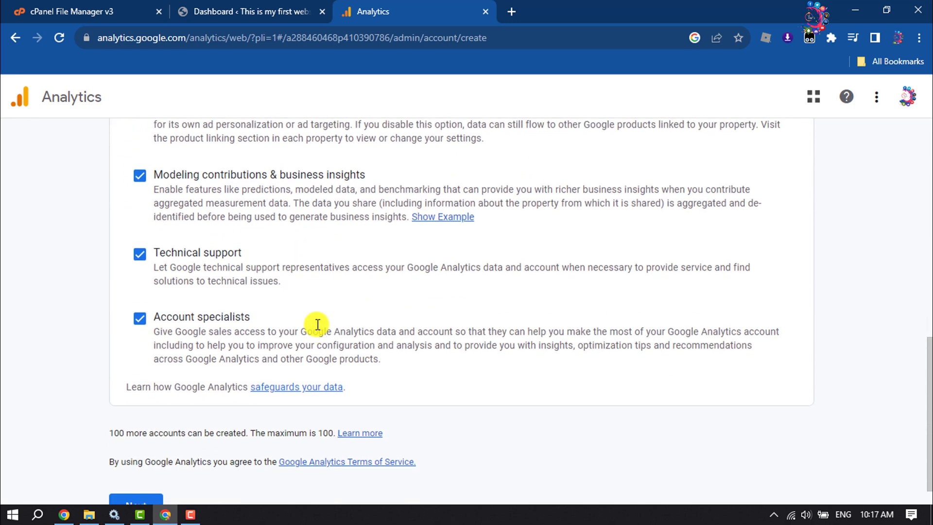
Continue to property creation and name the property 'Howto1minute'.
left_click(132, 476)
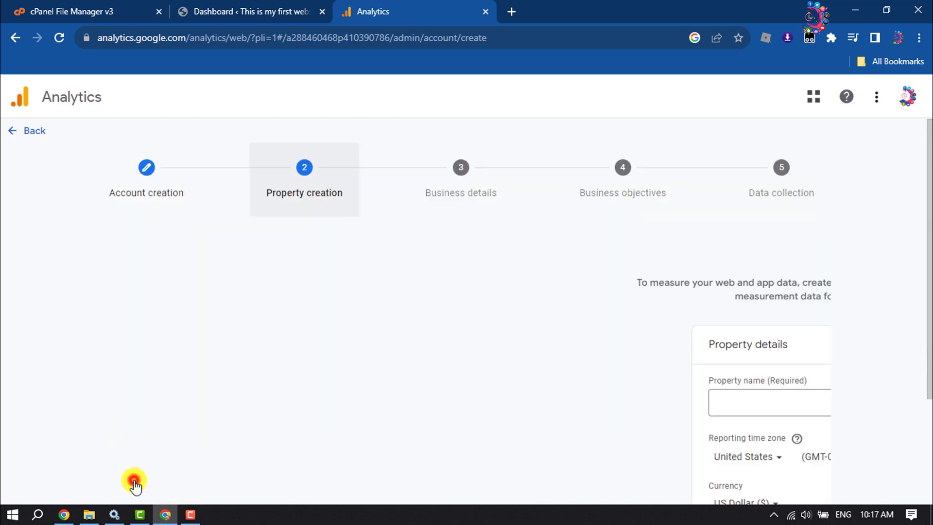
scroll(208, 432, "down", 2)
left_click(334, 265)
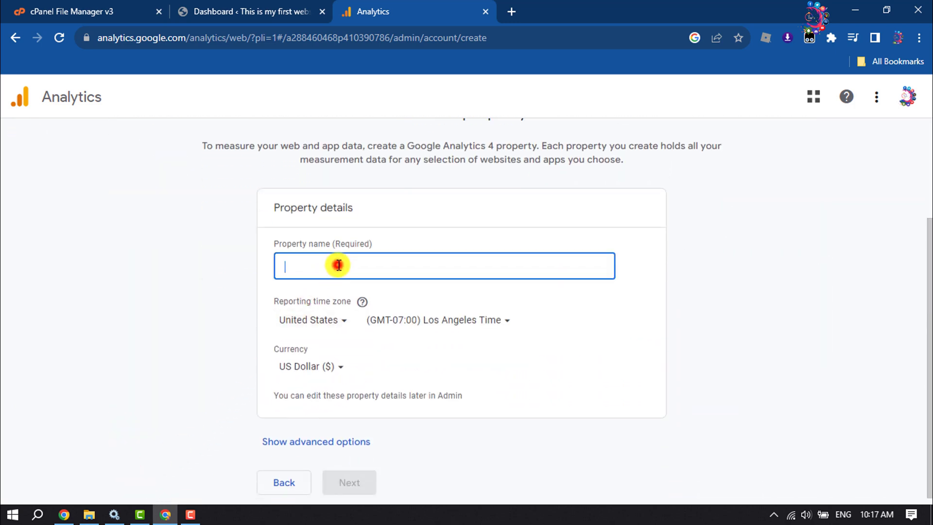
type("Ho")
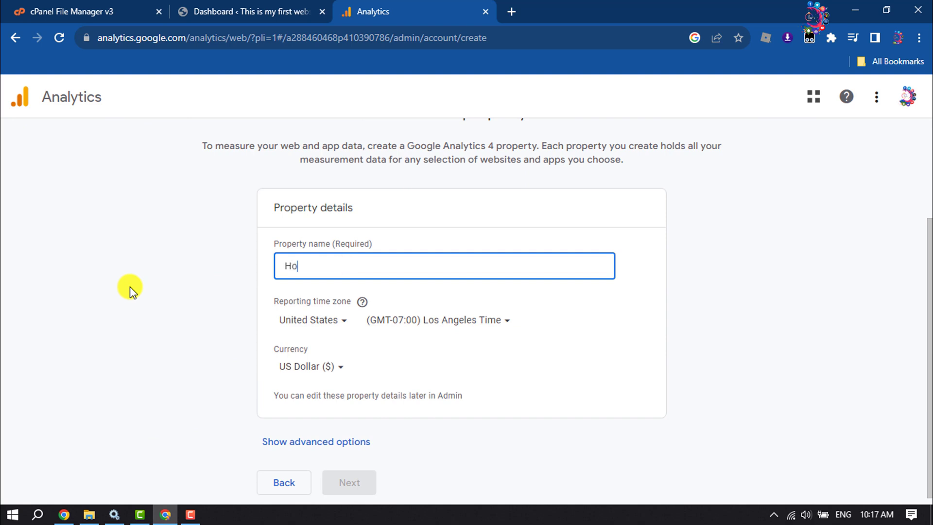
type("wto1minute")
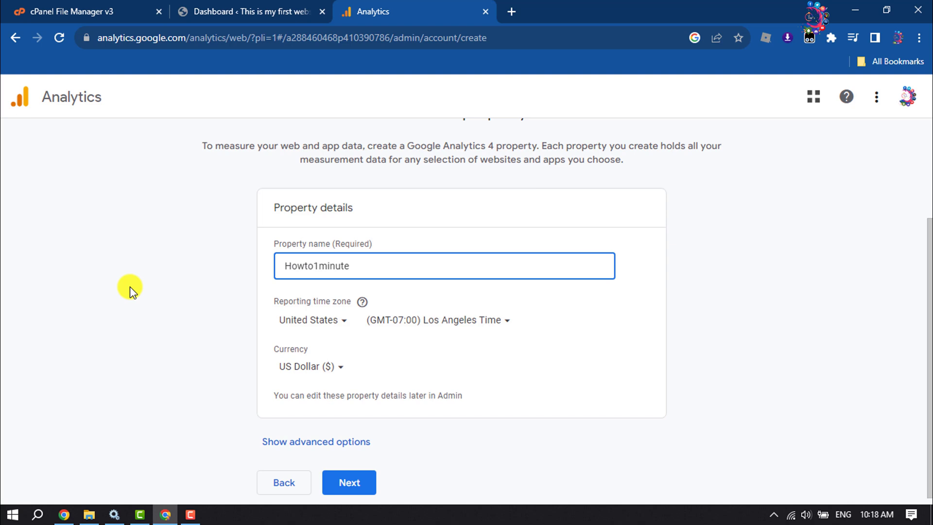
Keep United States, Los Angeles Time and US Dollar as the property's country, time zone and currency.
left_click(304, 323)
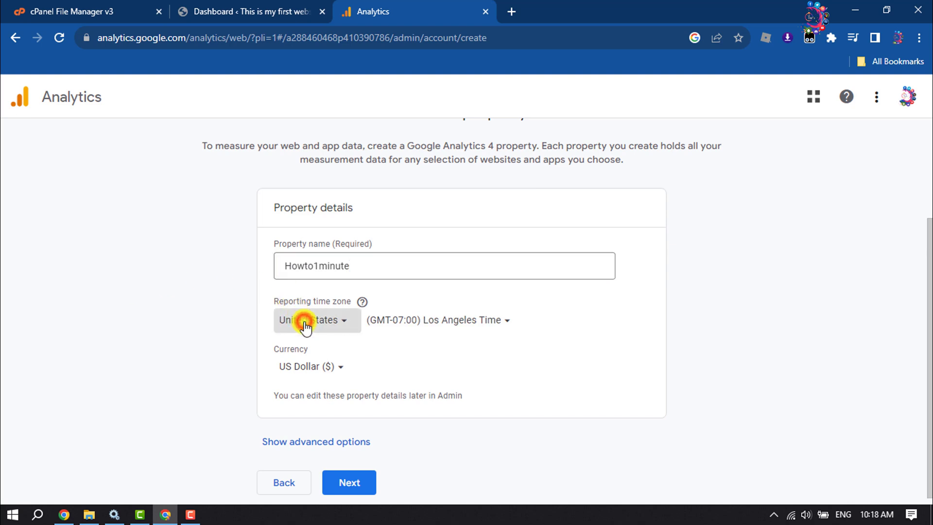
left_click(161, 311)
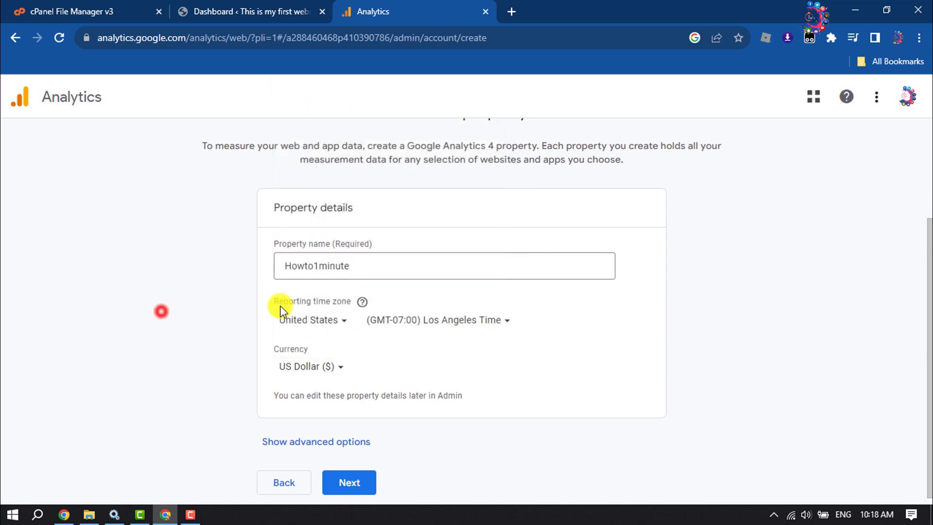
left_click(475, 318)
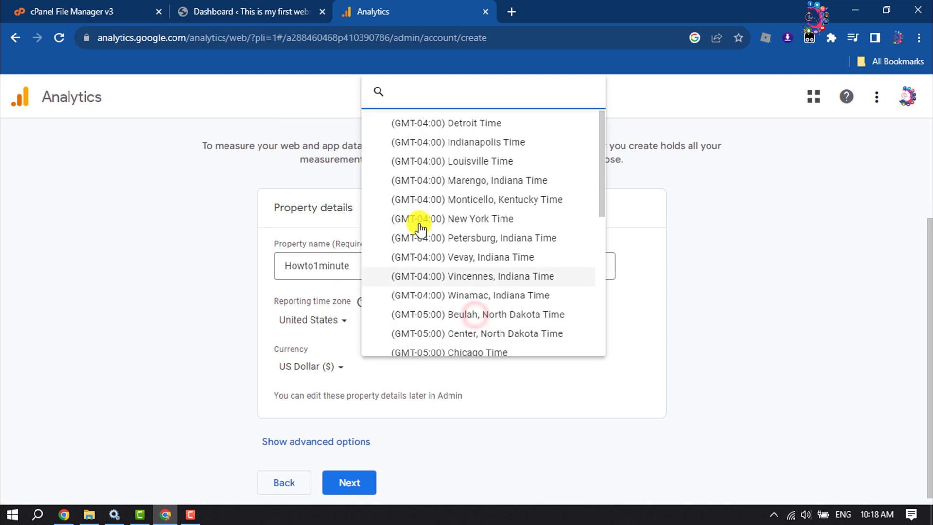
left_click(704, 279)
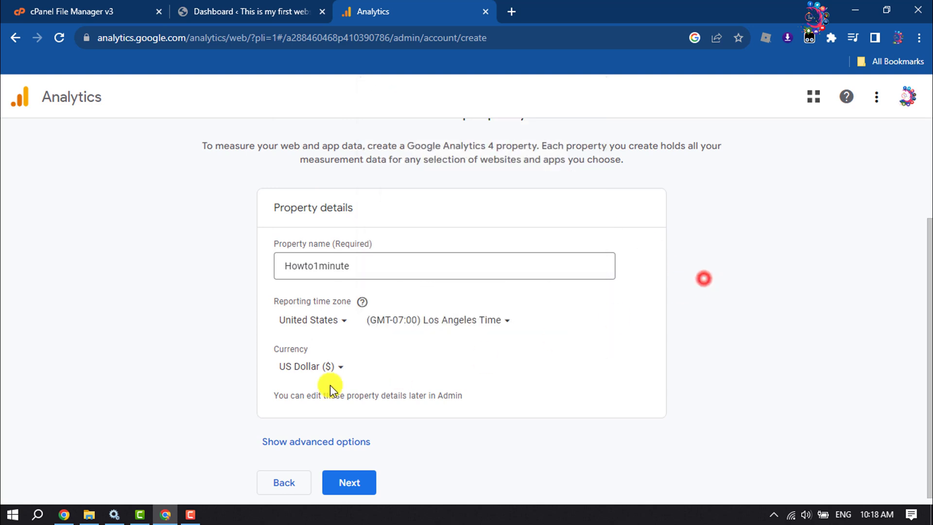
left_click(306, 366)
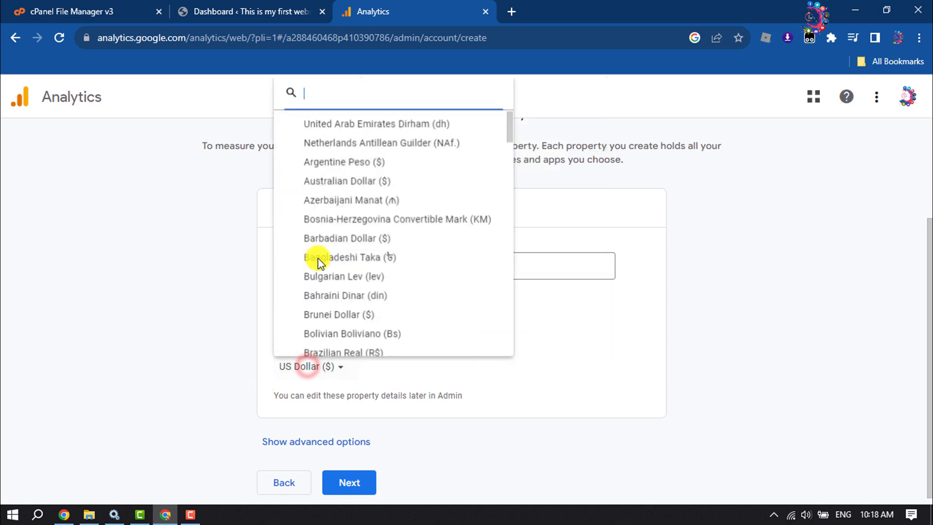
left_click(150, 328)
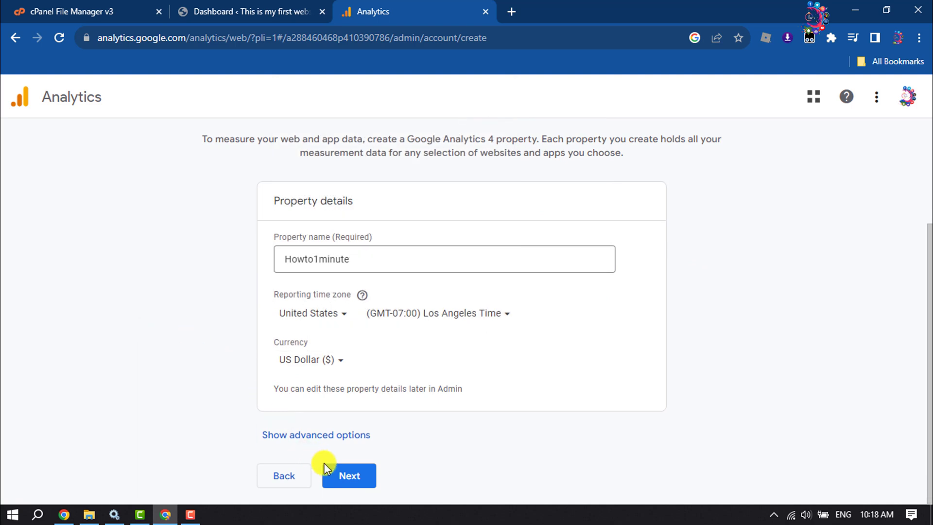
Set the business details to Finance industry and Small size (1 to 10 employees).
left_click(346, 475)
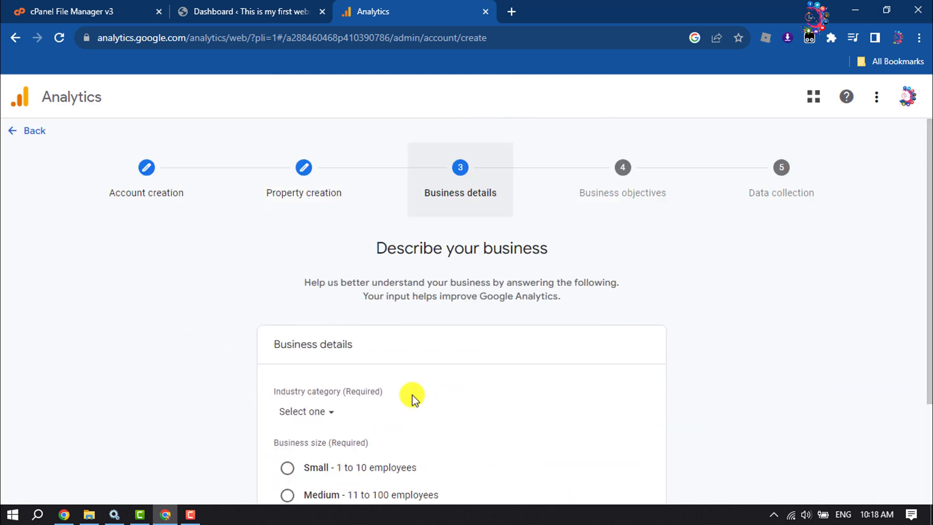
scroll(412, 395, "down", 3)
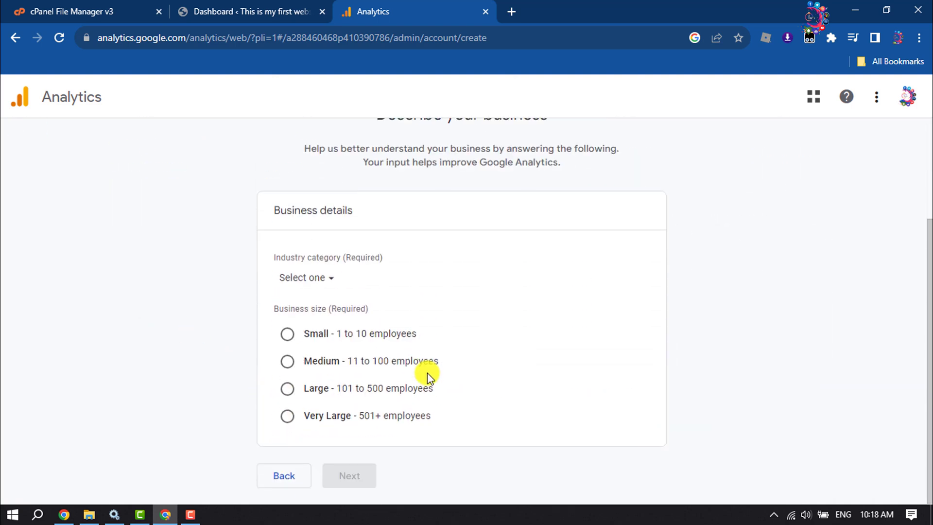
left_click(321, 280)
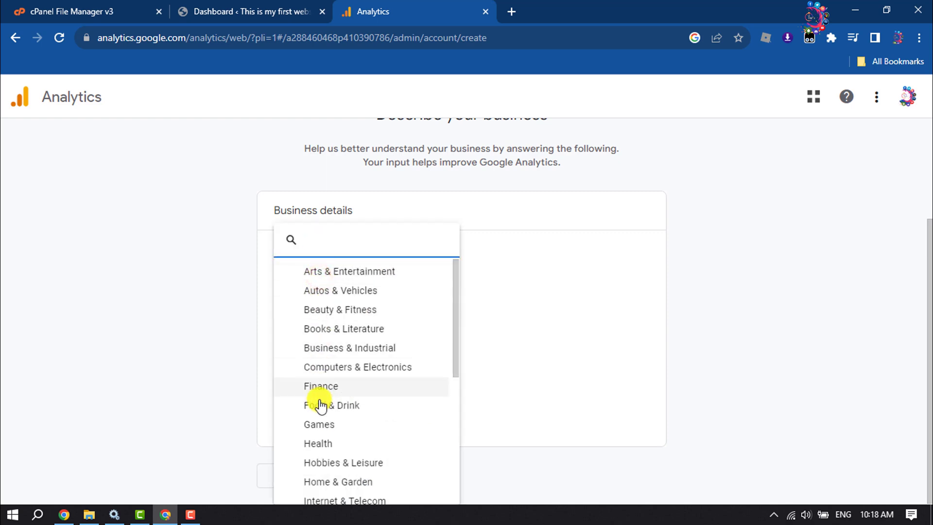
left_click(328, 387)
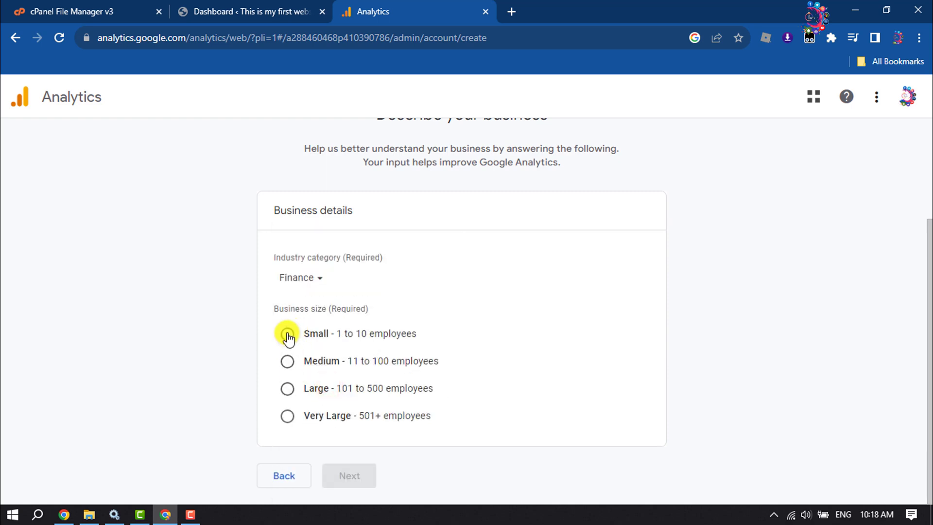
left_click(285, 338)
Choose Generate leads as the business objective.
left_click(356, 478)
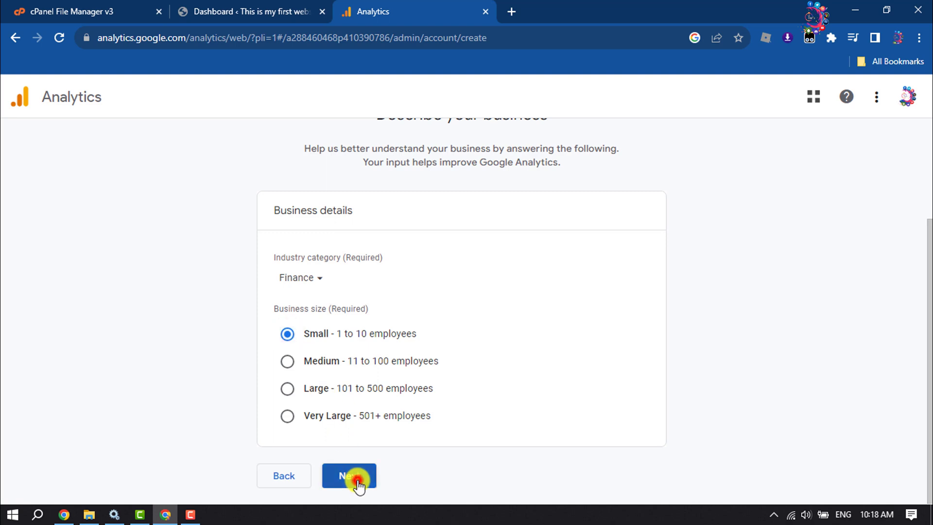
scroll(407, 349, "down", 3)
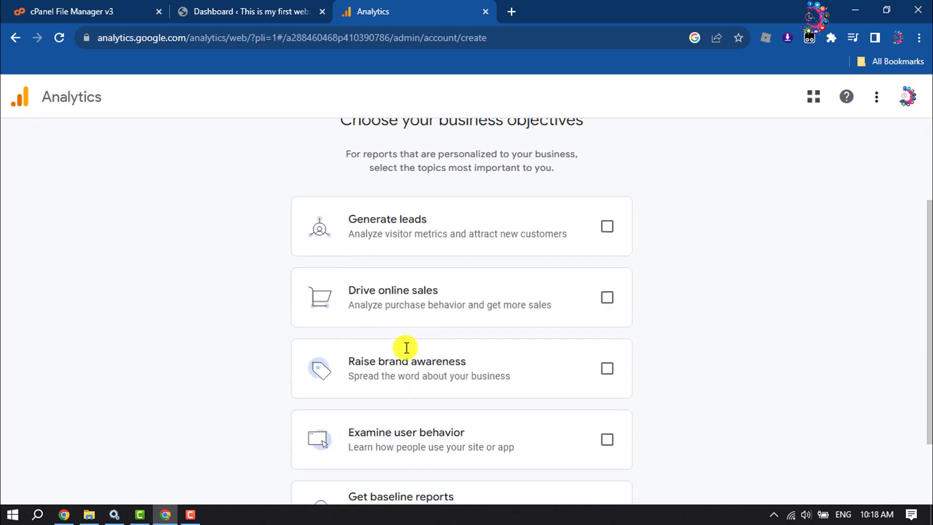
scroll(406, 347, "up", 1)
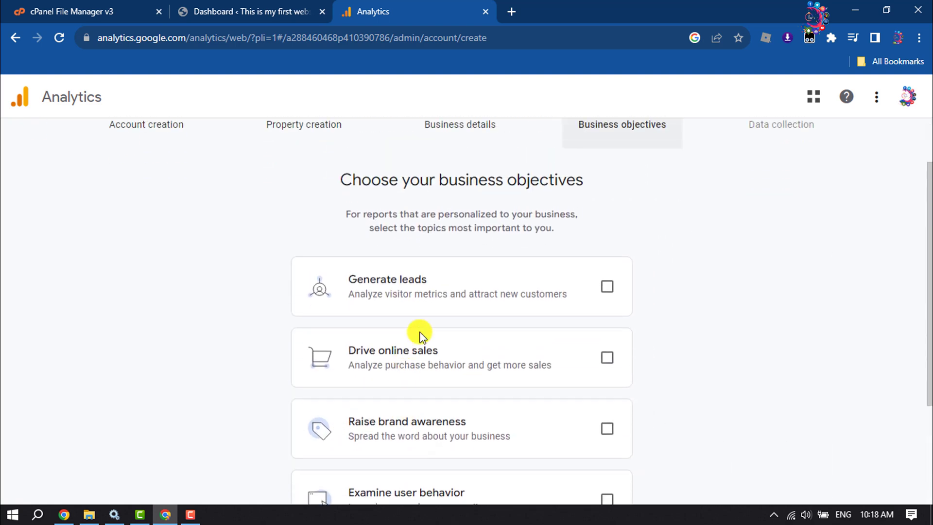
left_click(611, 292)
scroll(610, 293, "down", 3)
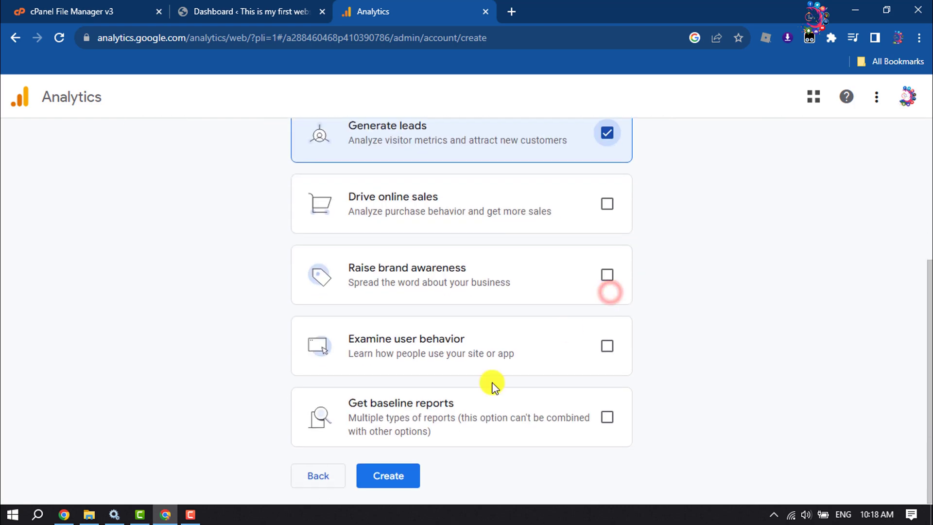
Create the account, tick the GDPR Data Processing Terms and accept the terms of service.
left_click(377, 476)
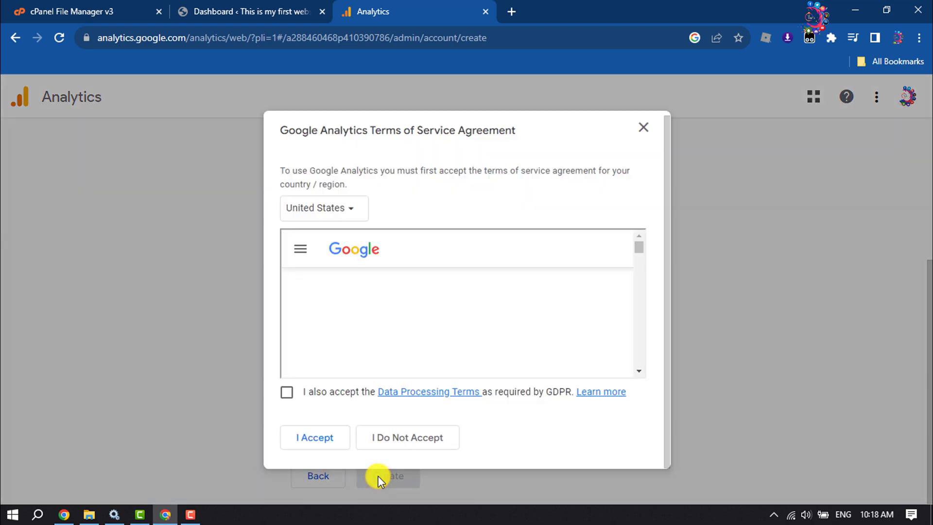
left_click(287, 392)
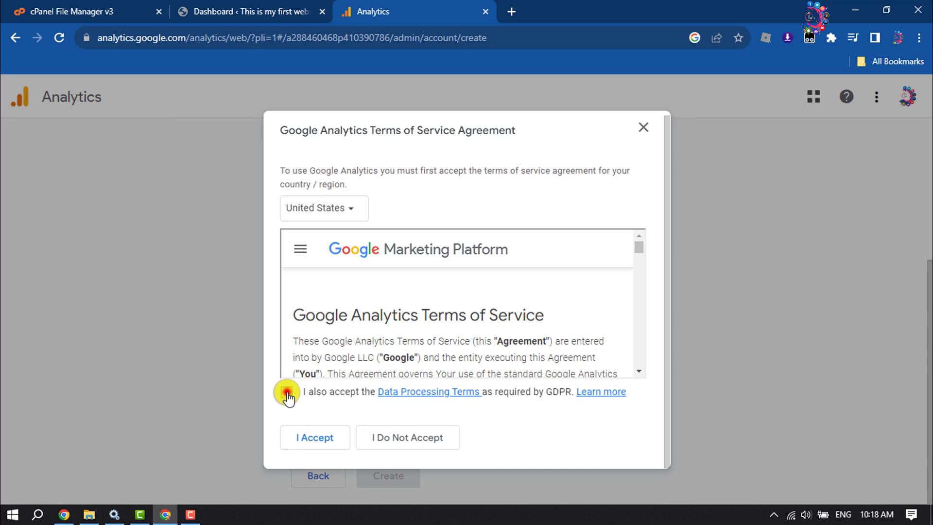
left_click(313, 440)
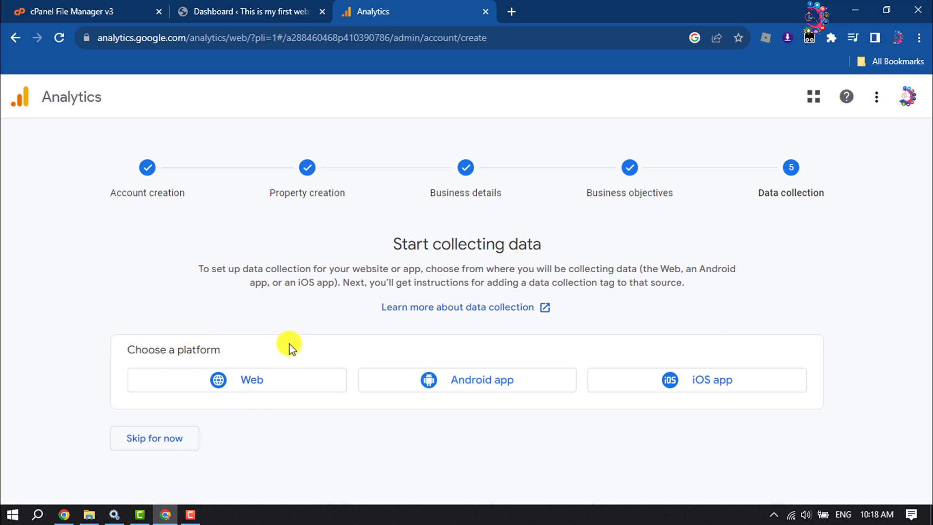
left_click(249, 384)
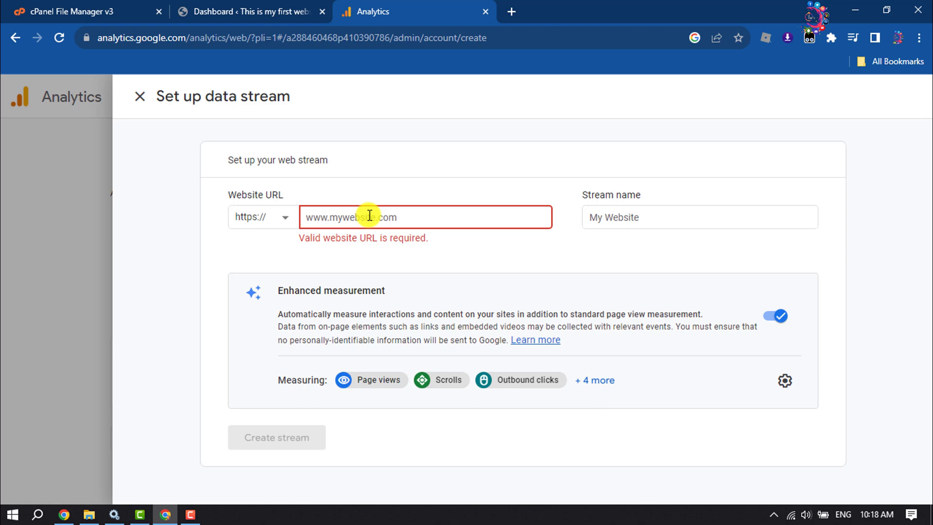
left_click(511, 12)
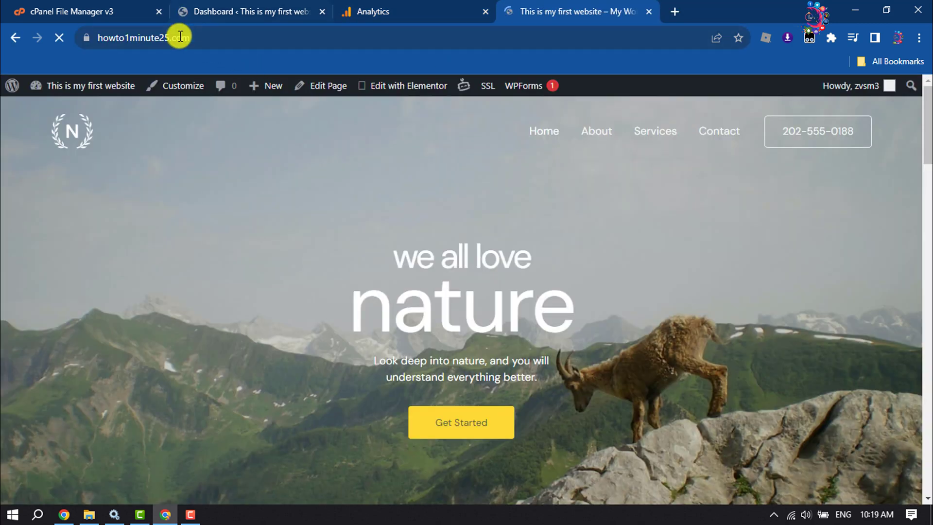
left_click(180, 37)
key("ctrl+c")
left_click(445, 11)
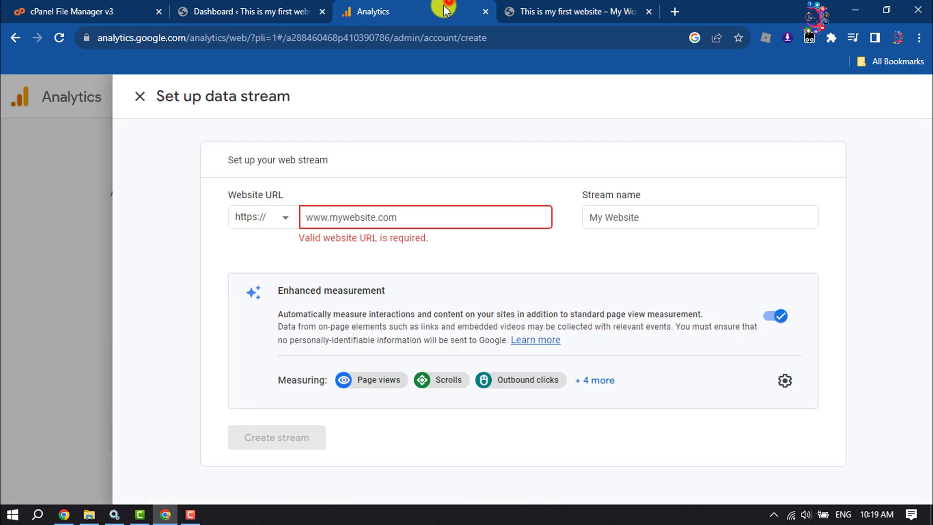
left_click(337, 217)
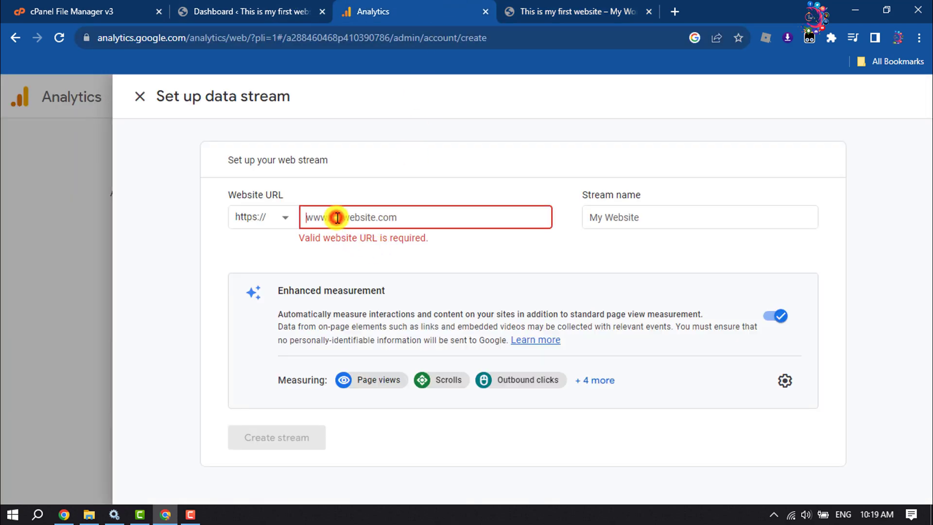
key("ctrl+v")
left_click_drag(337, 217, 235, 214)
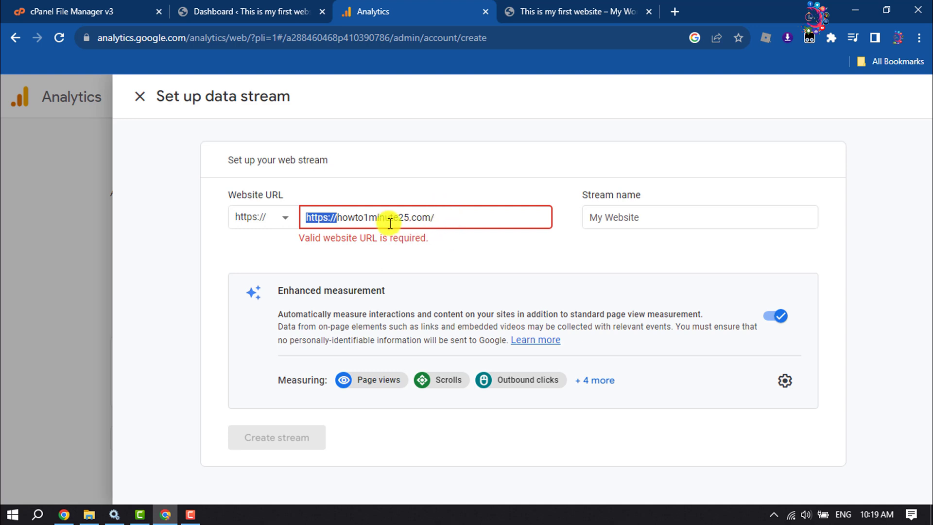
key("BackSpace")
Name the stream 'test' and create the web data stream.
left_click(600, 216)
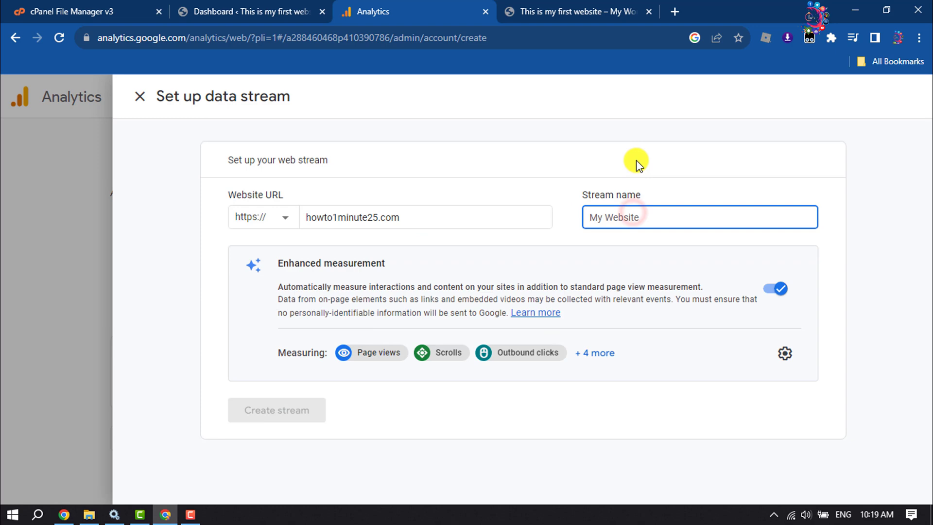
type("test")
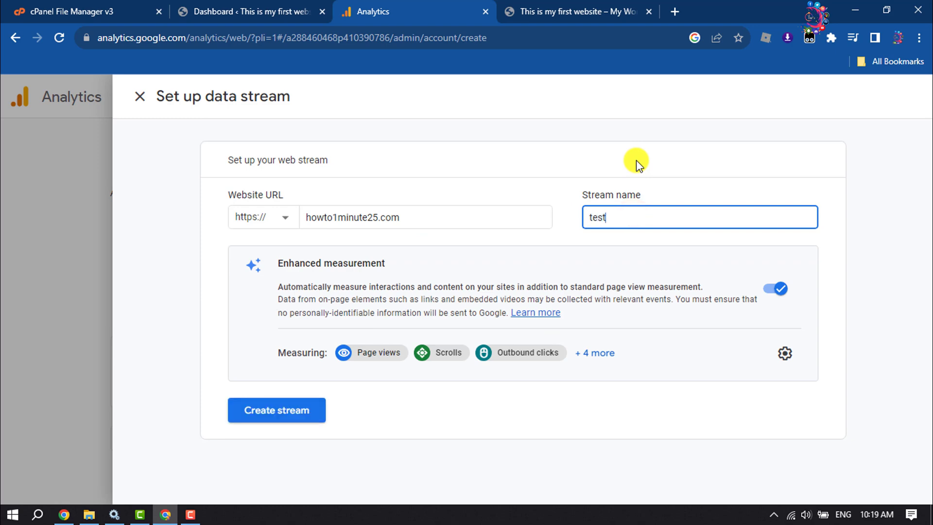
left_click(279, 413)
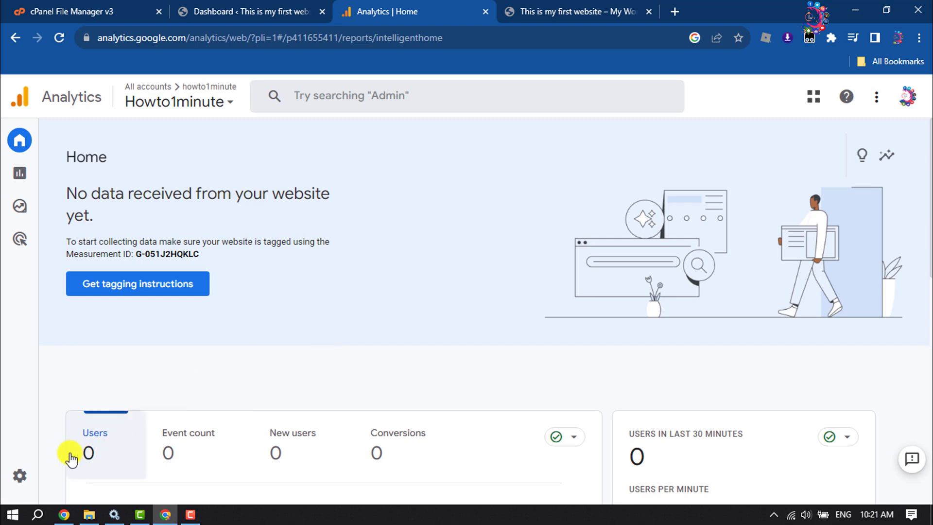
Open the stream's tagging instructions and copy the manual-install Google tag code.
left_click(164, 291)
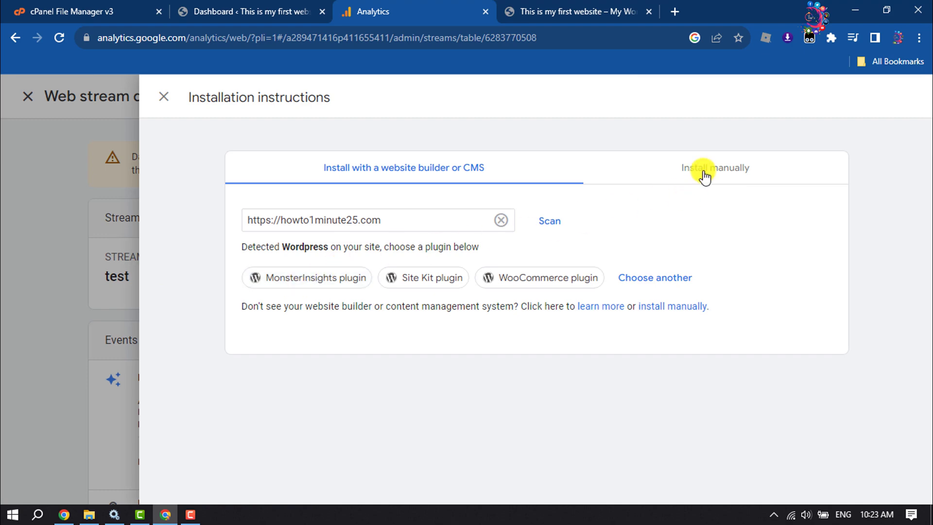
left_click(706, 175)
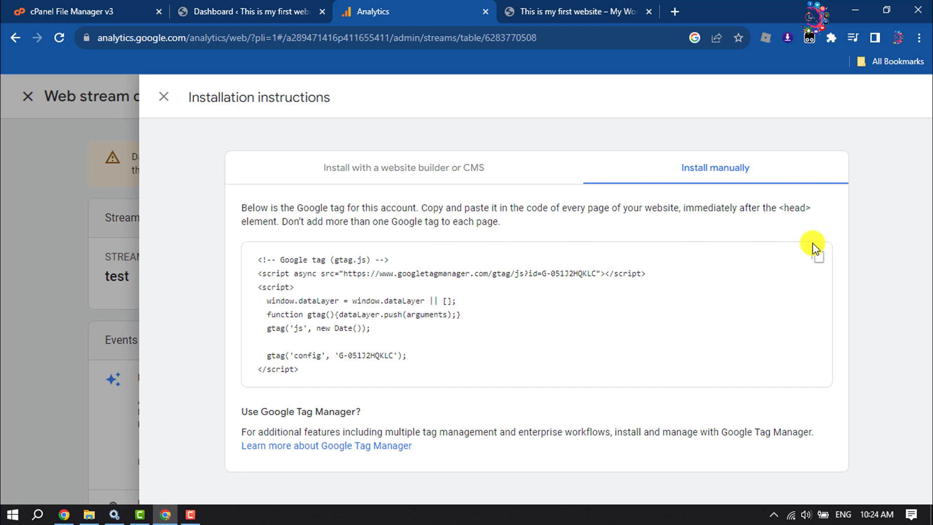
left_click(819, 259)
In WordPress Add Plugins, search 'monster insights' and install the MonsterInsights plugin.
left_click(242, 7)
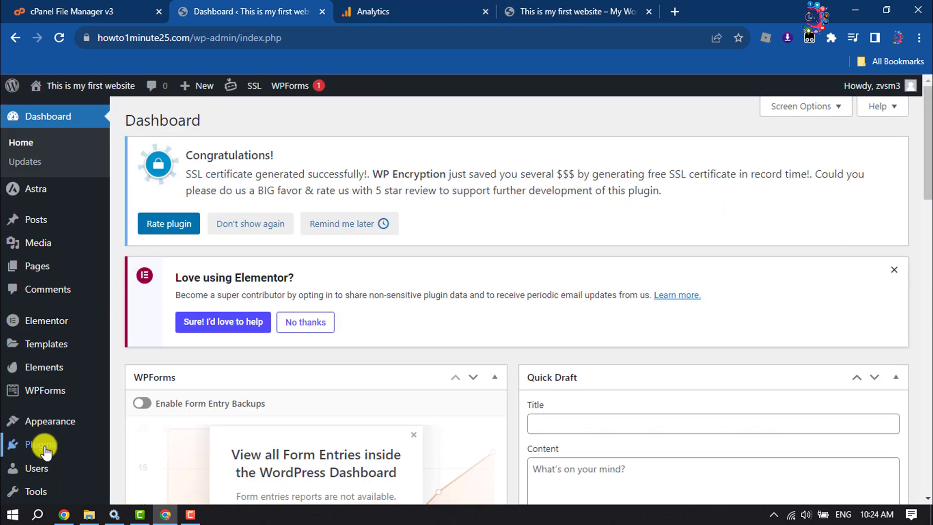
mouse_move(16, 445)
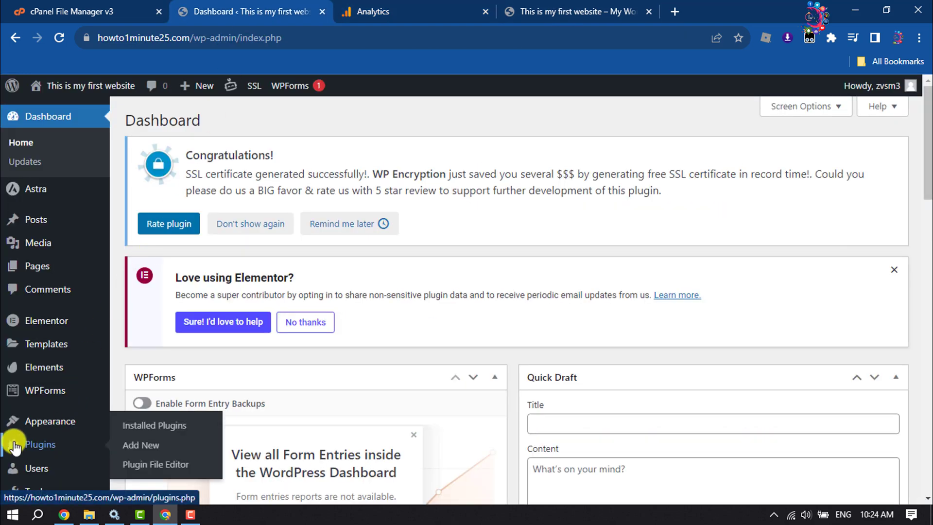
left_click(145, 447)
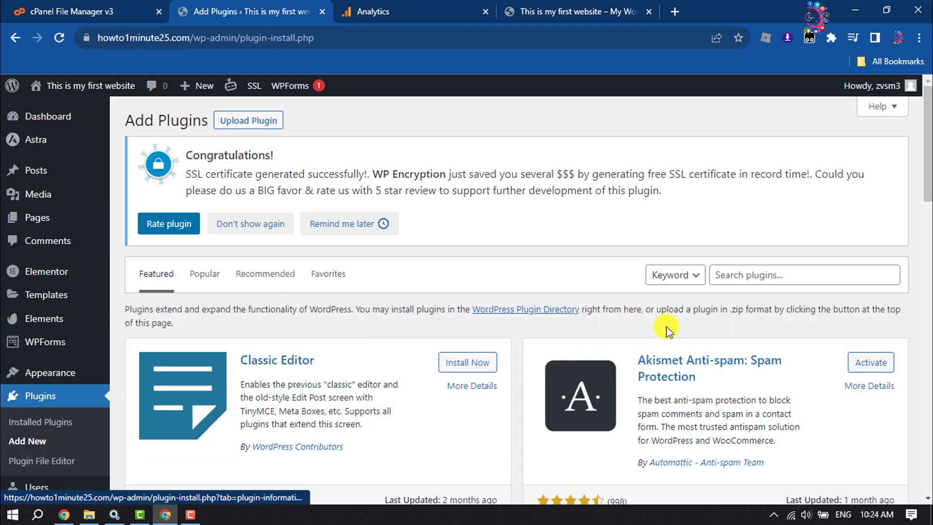
left_click(751, 278)
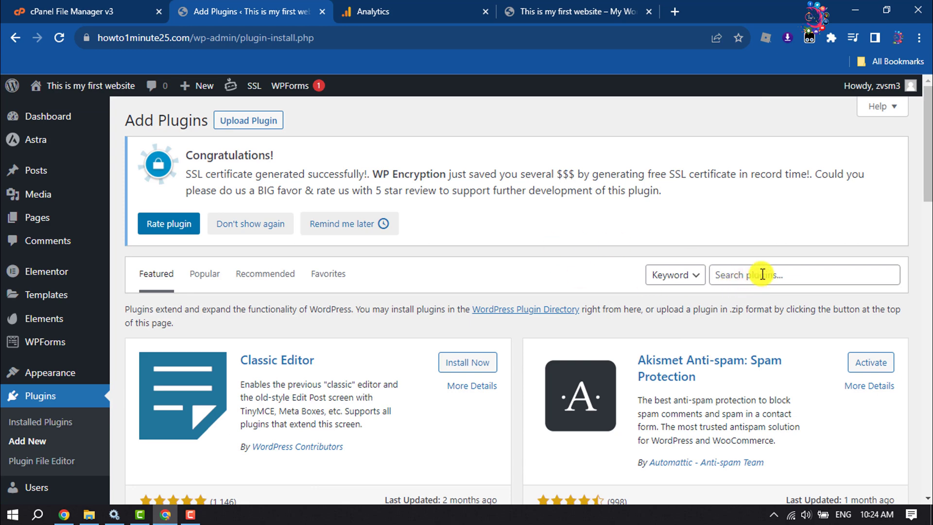
left_click(762, 275)
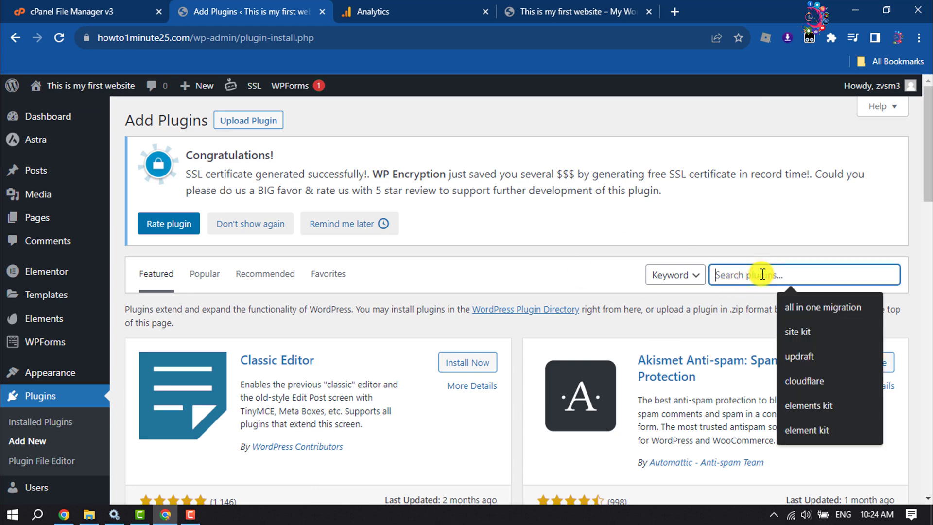
type("monster in")
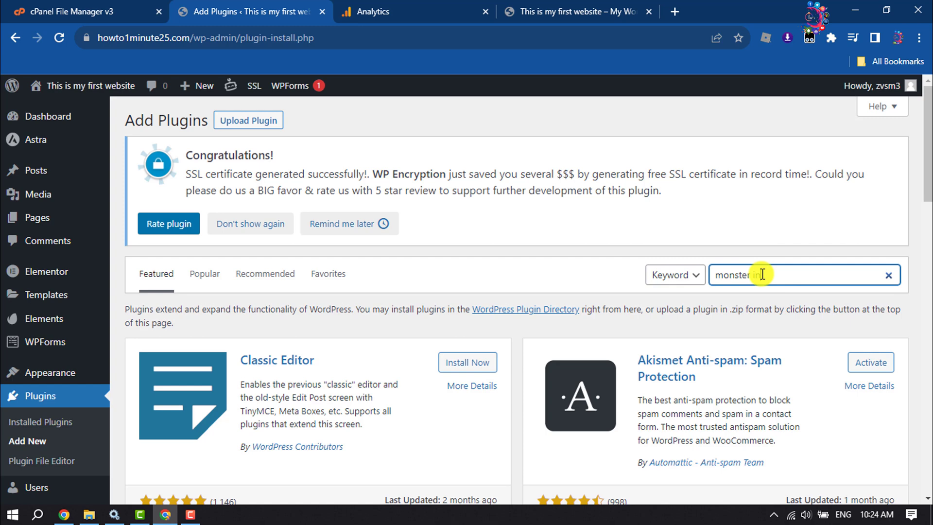
type("sights")
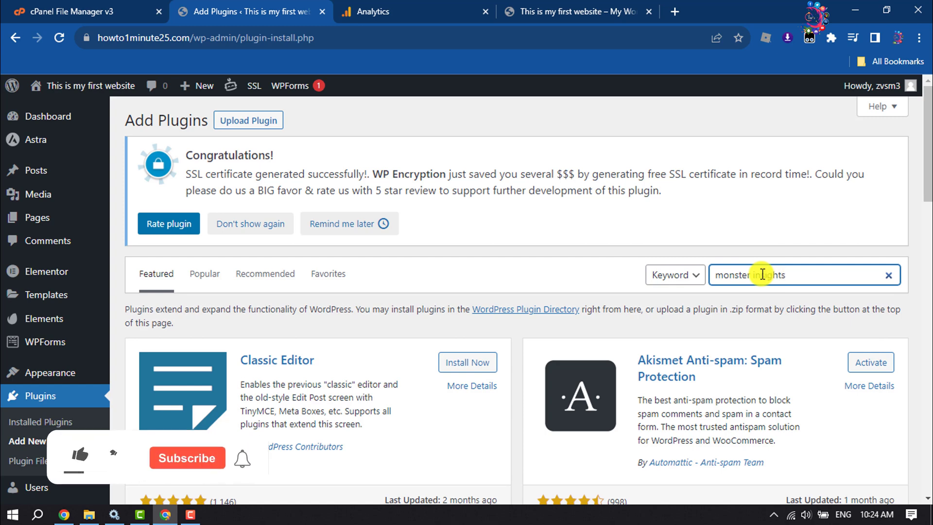
scroll(629, 392, "down", 1)
left_click(465, 283)
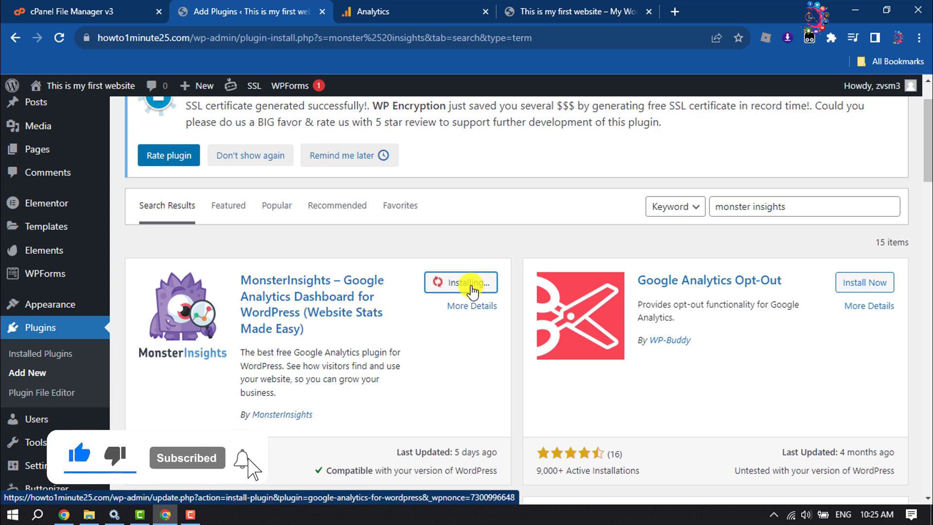
scroll(472, 288, "down", 1)
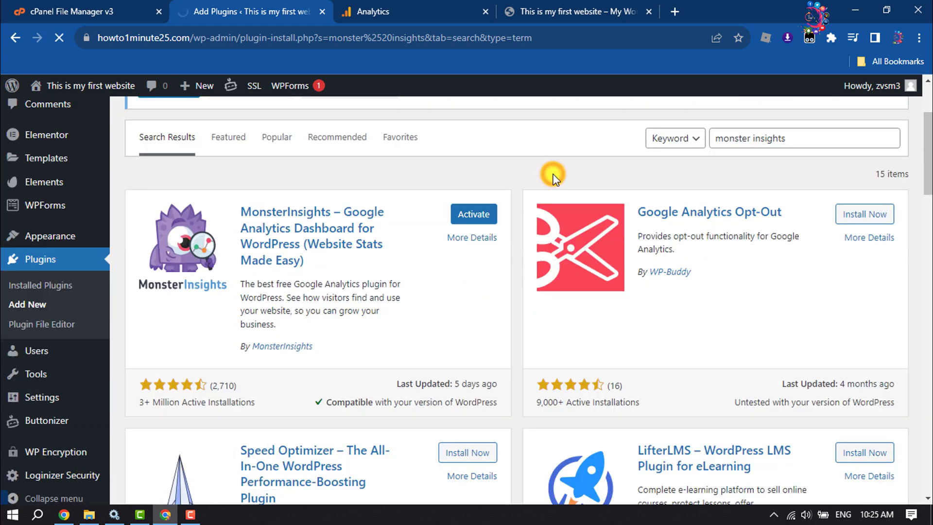
Launch the MonsterInsights wizard, save Business Website as the category and choose Connect MonsterInsights.
scroll(510, 265, "down", 4)
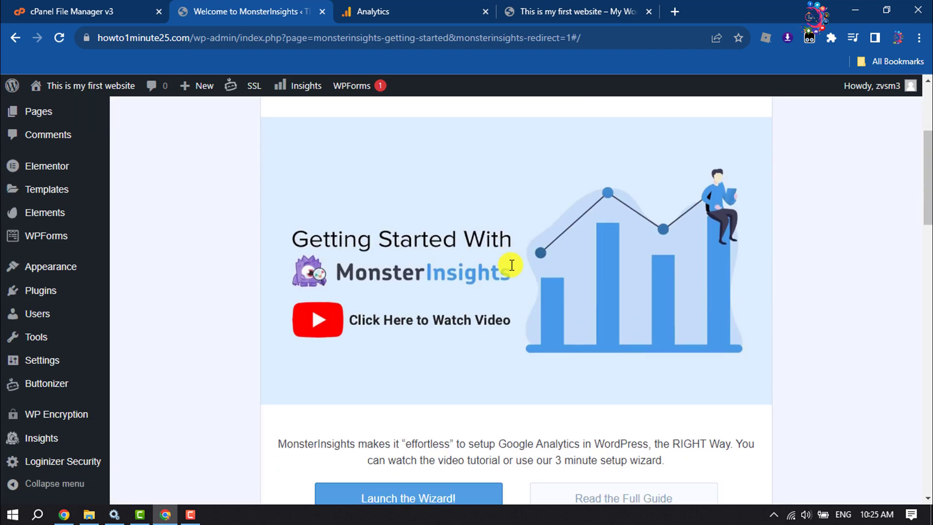
scroll(511, 264, "down", 4)
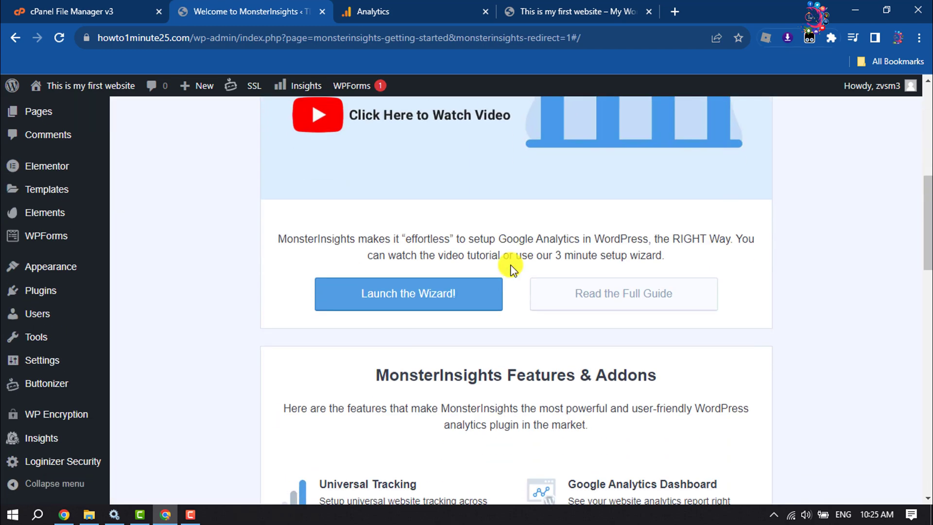
left_click(438, 296)
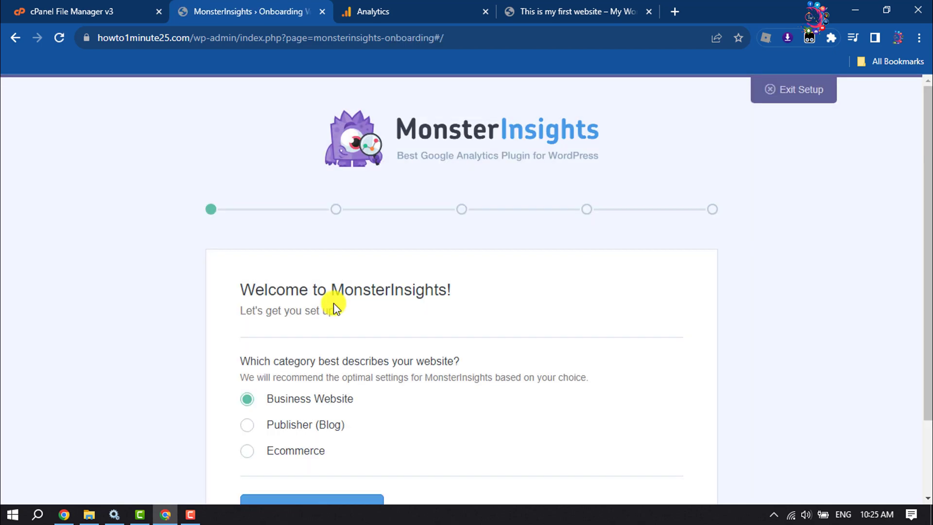
scroll(334, 303, "down", 2)
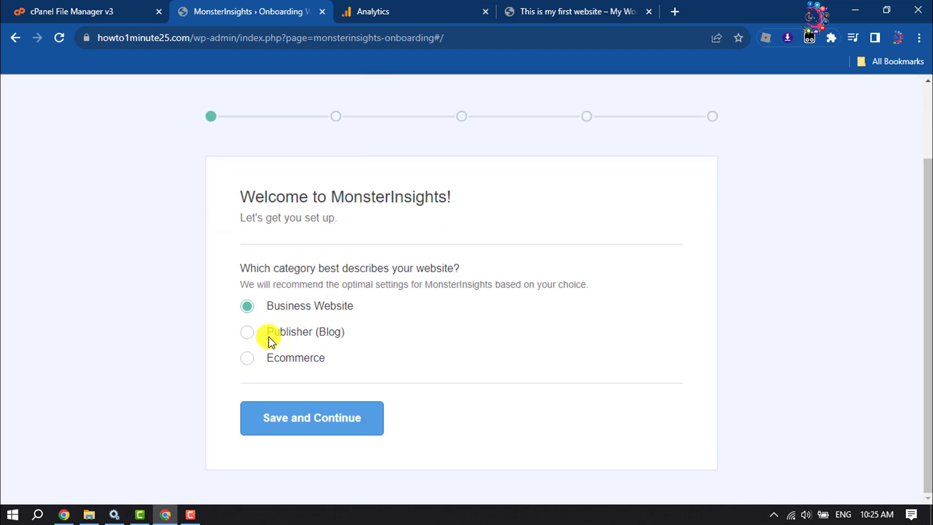
left_click(313, 422)
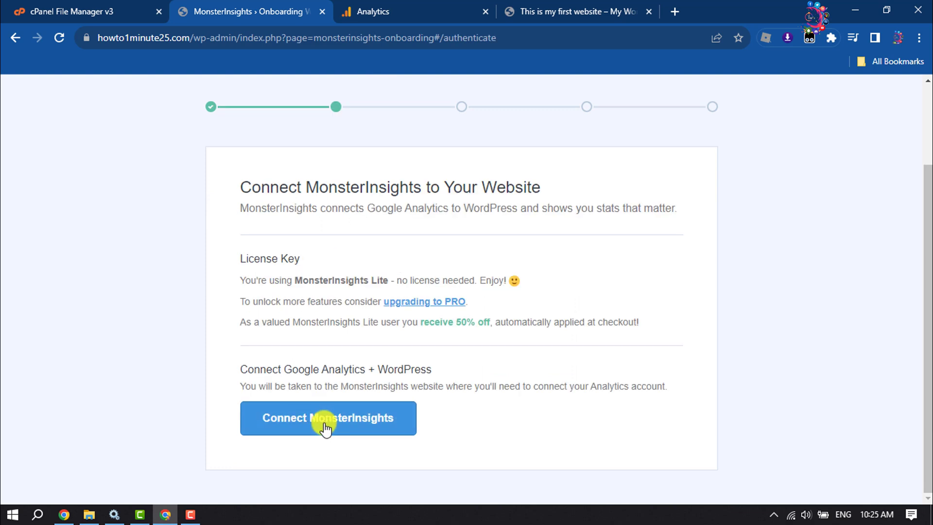
left_click(365, 425)
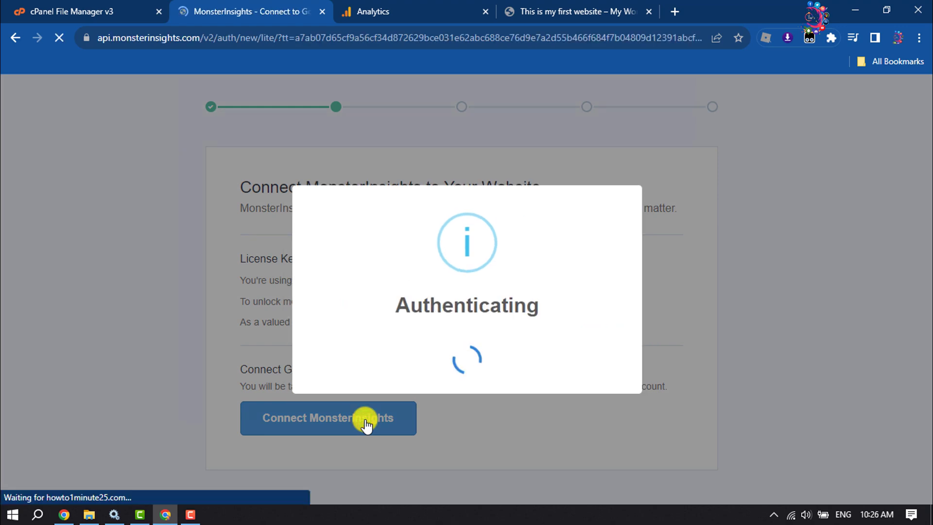
scroll(365, 419, "down", 3)
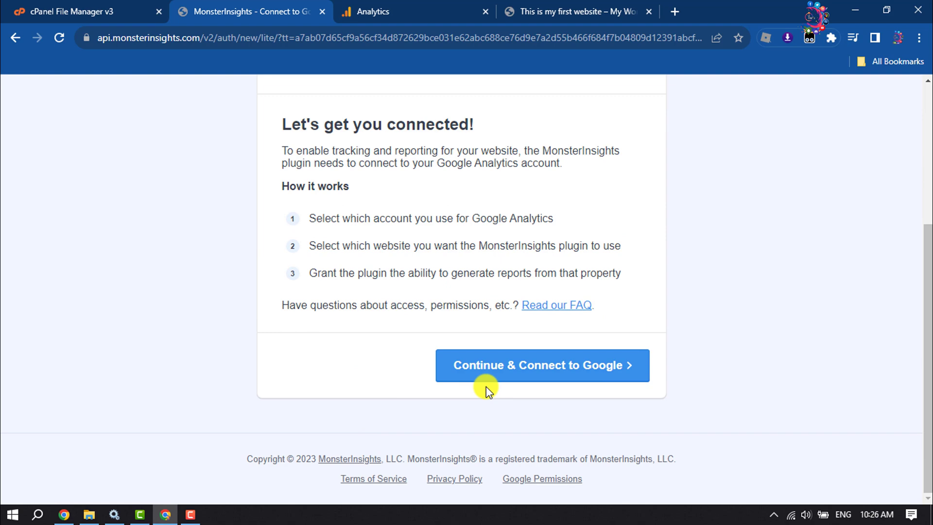
Continue to Google sign-in, choose the first Google account and allow MonsterInsights access.
left_click(582, 370)
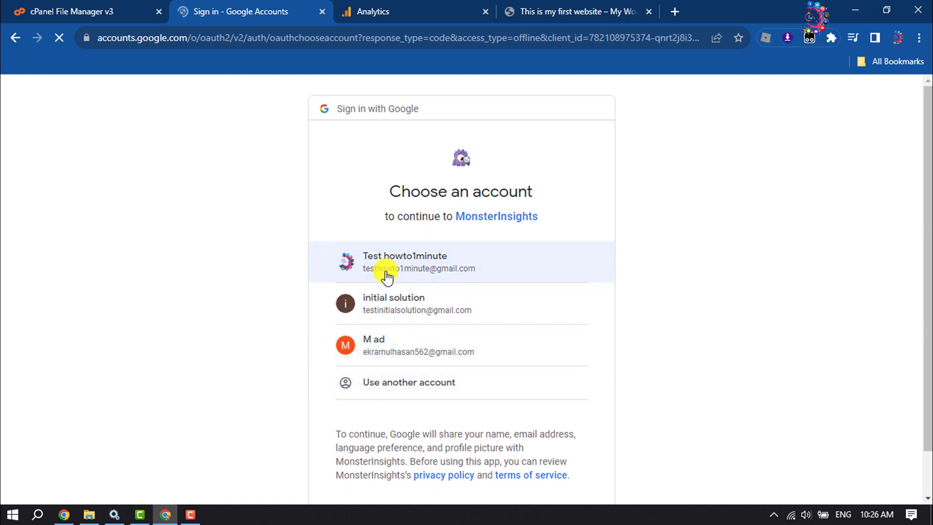
left_click(418, 266)
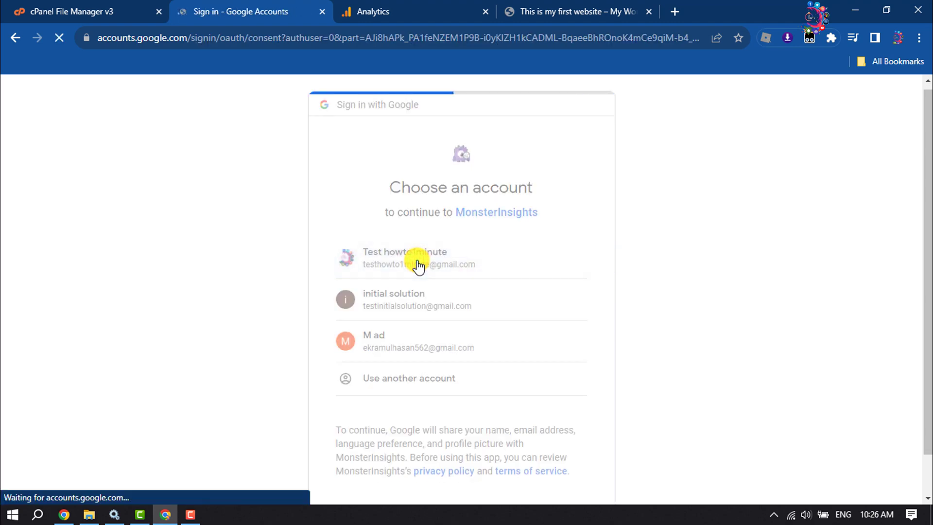
scroll(422, 282, "down", 5)
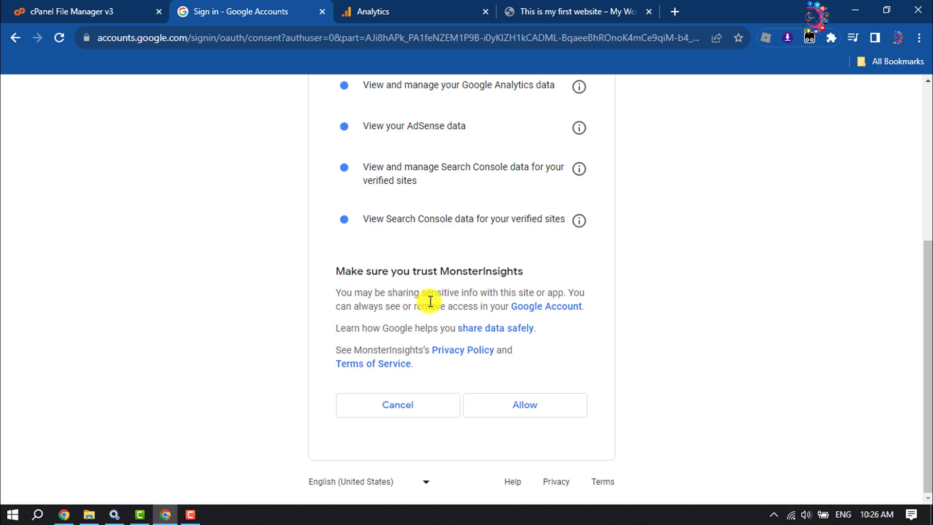
left_click(522, 405)
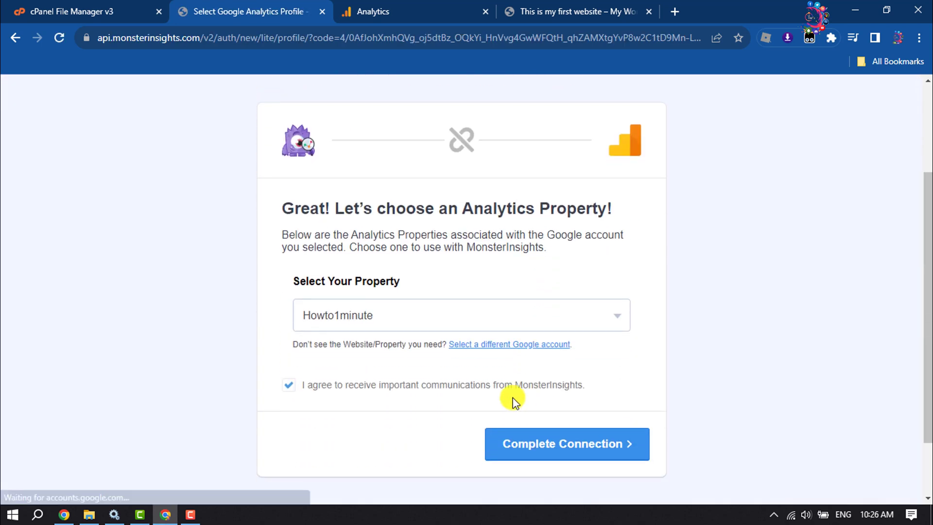
Complete the connection to the Howto1minute property and save the recommended settings.
left_click(576, 451)
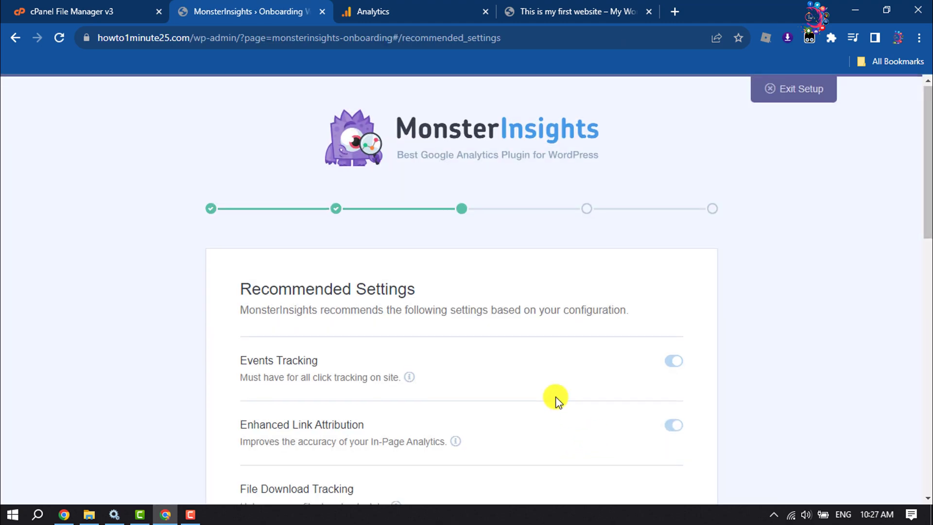
scroll(557, 396, "down", 15)
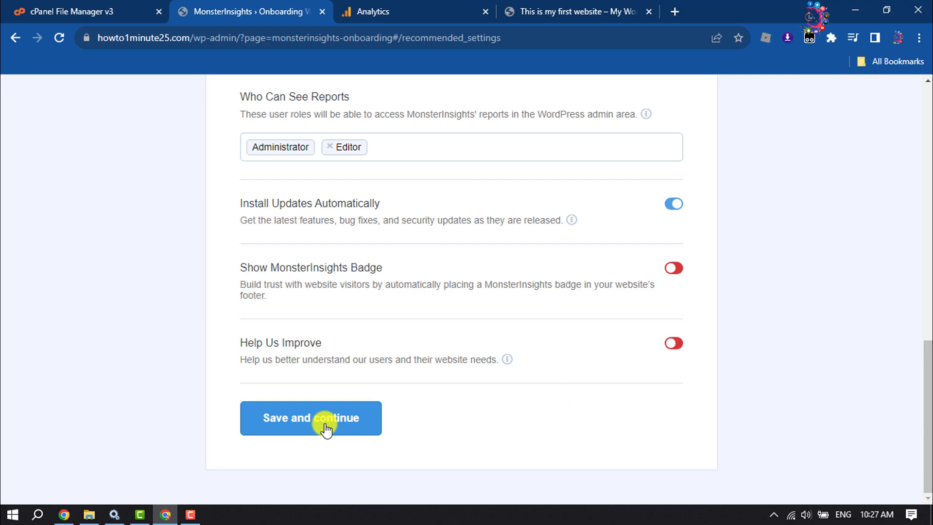
left_click(326, 422)
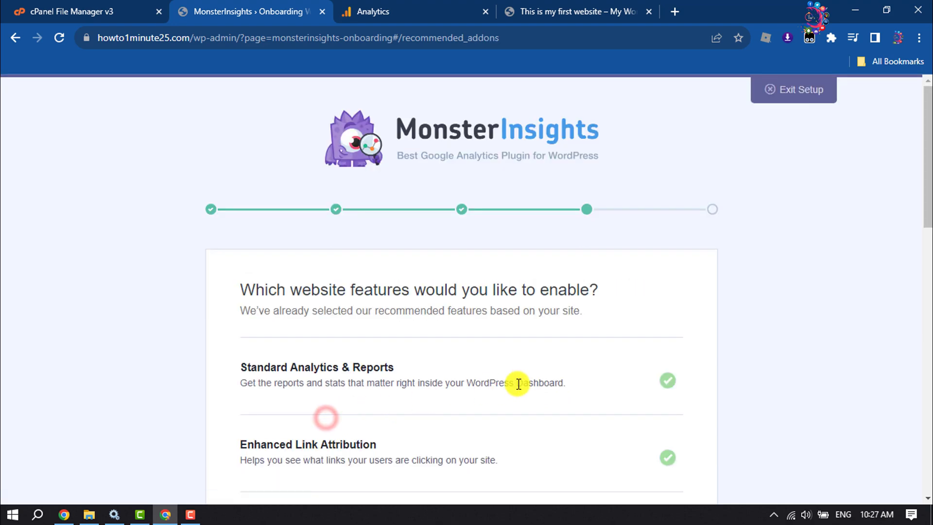
Continue with the recommended website features.
scroll(522, 382, "down", 4)
scroll(523, 383, "down", 10)
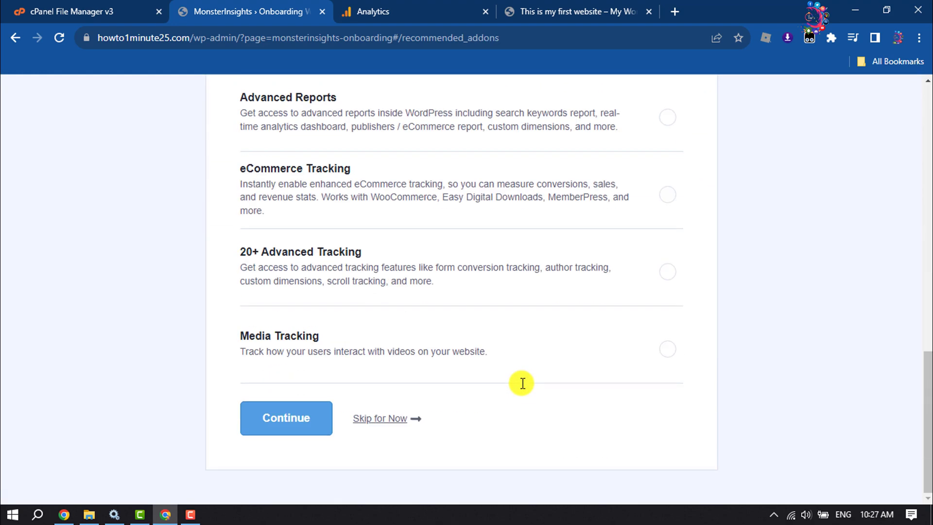
left_click(277, 422)
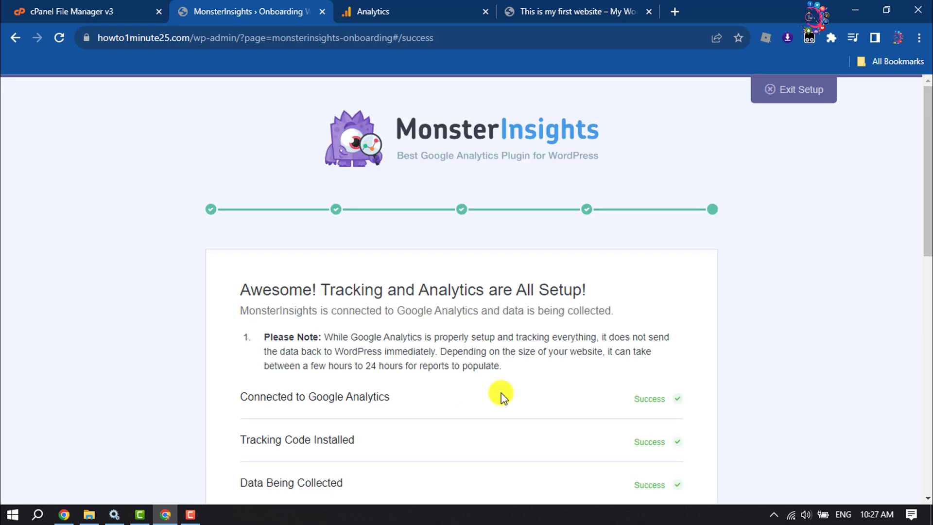
Review the success page confirming Analytics is connected and tracking code is installed.
scroll(500, 393, "down", 12)
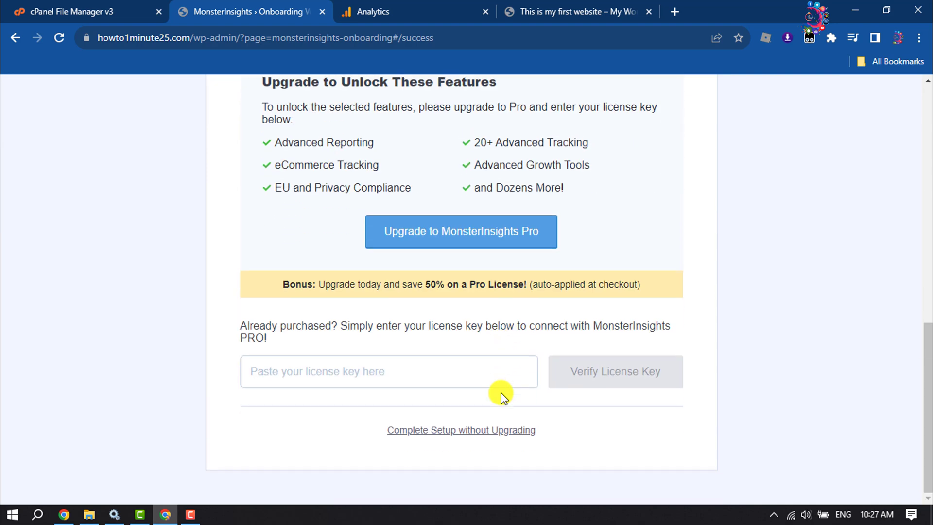
scroll(491, 401, "up", 3)
left_click(269, 219)
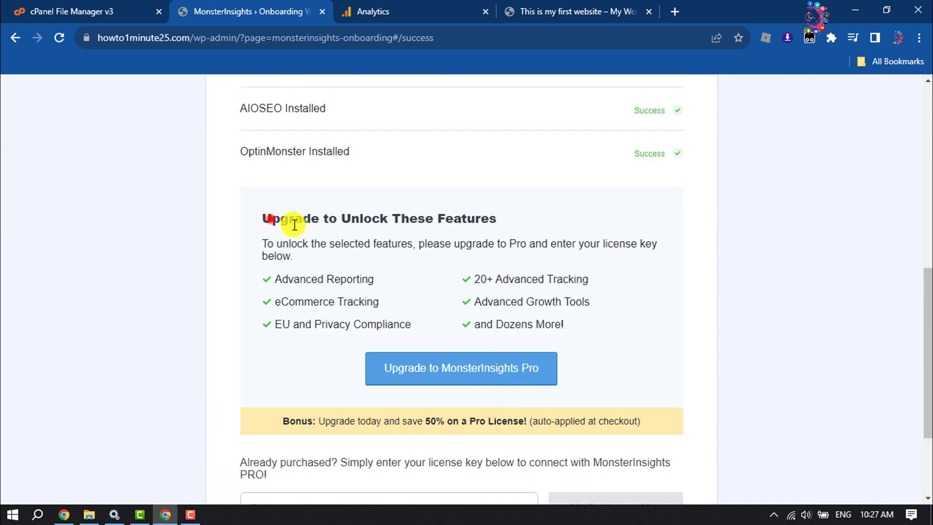
left_click_drag(295, 225, 538, 302)
left_click(568, 313)
scroll(317, 254, "down", 2)
scroll(317, 254, "down", 1)
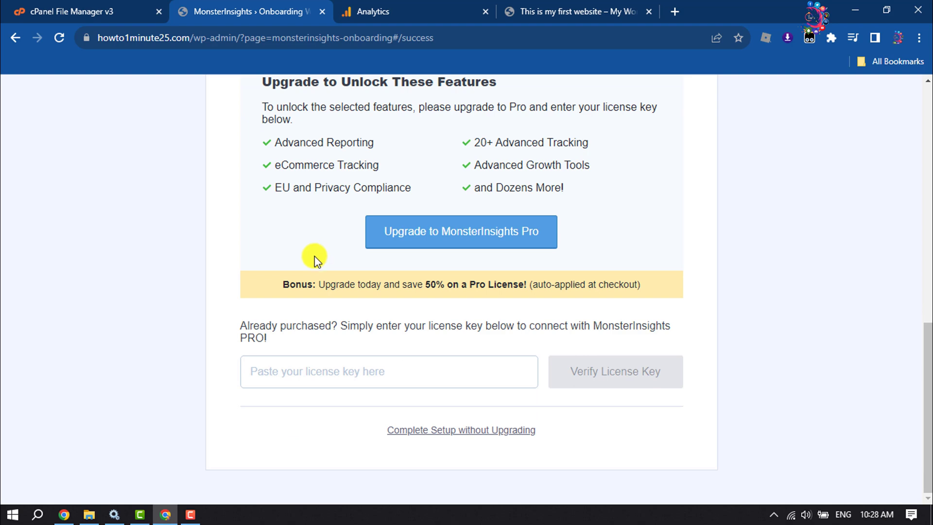
Finish the MonsterInsights setup without upgrading to Pro.
left_click(514, 433)
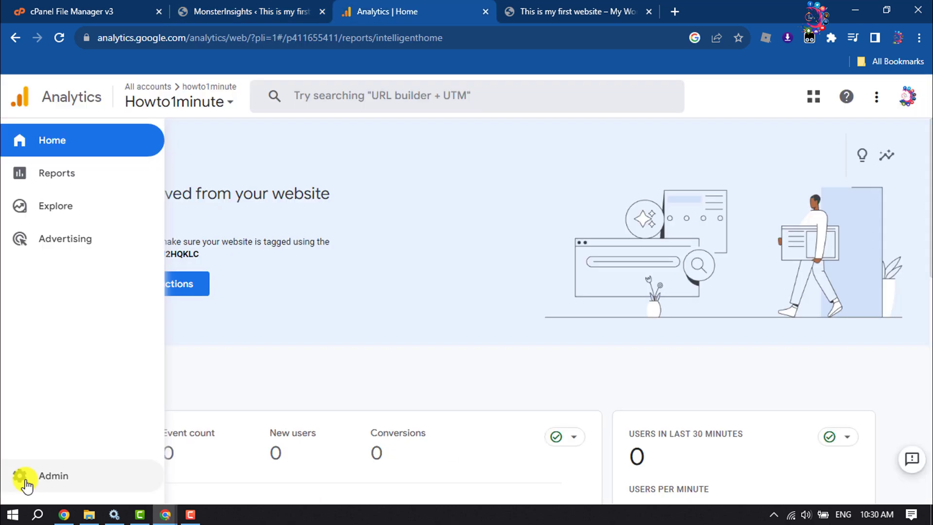
Go to the Google Analytics Admin page.
left_click(19, 480)
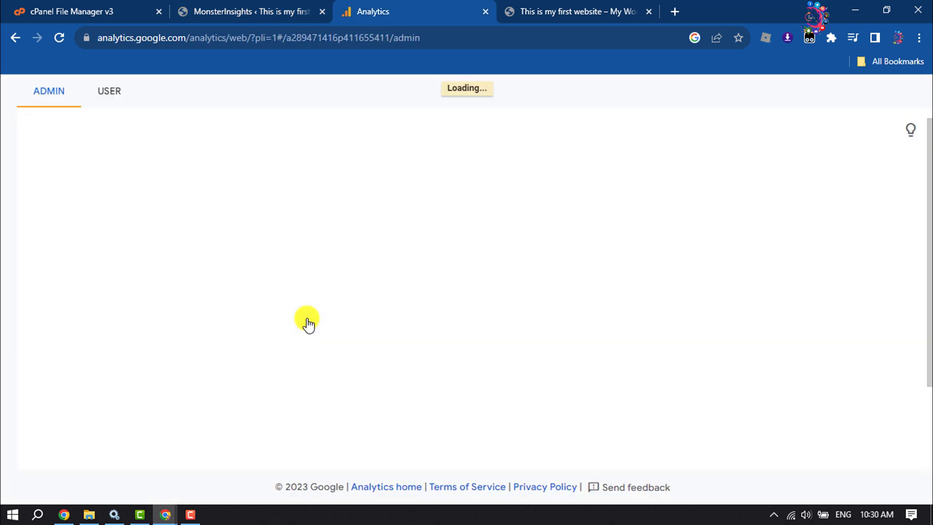